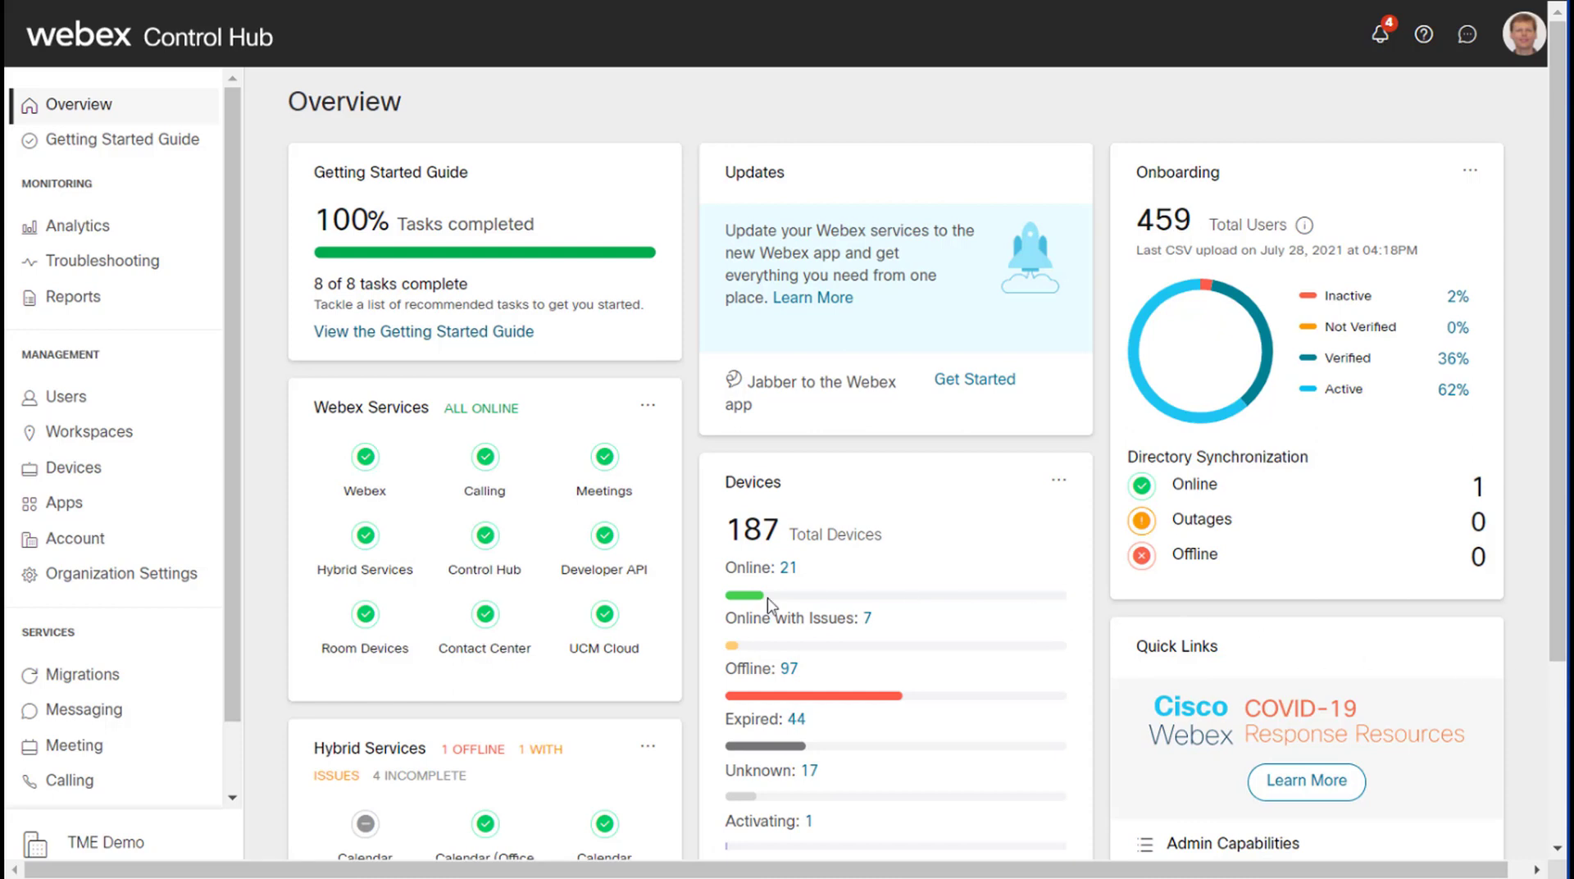
- Open the migration of Calling from on-prem UCM to Webex Cloud and review its prerequisites, including how to obtain the BAT Tar file
left_click(87, 679)
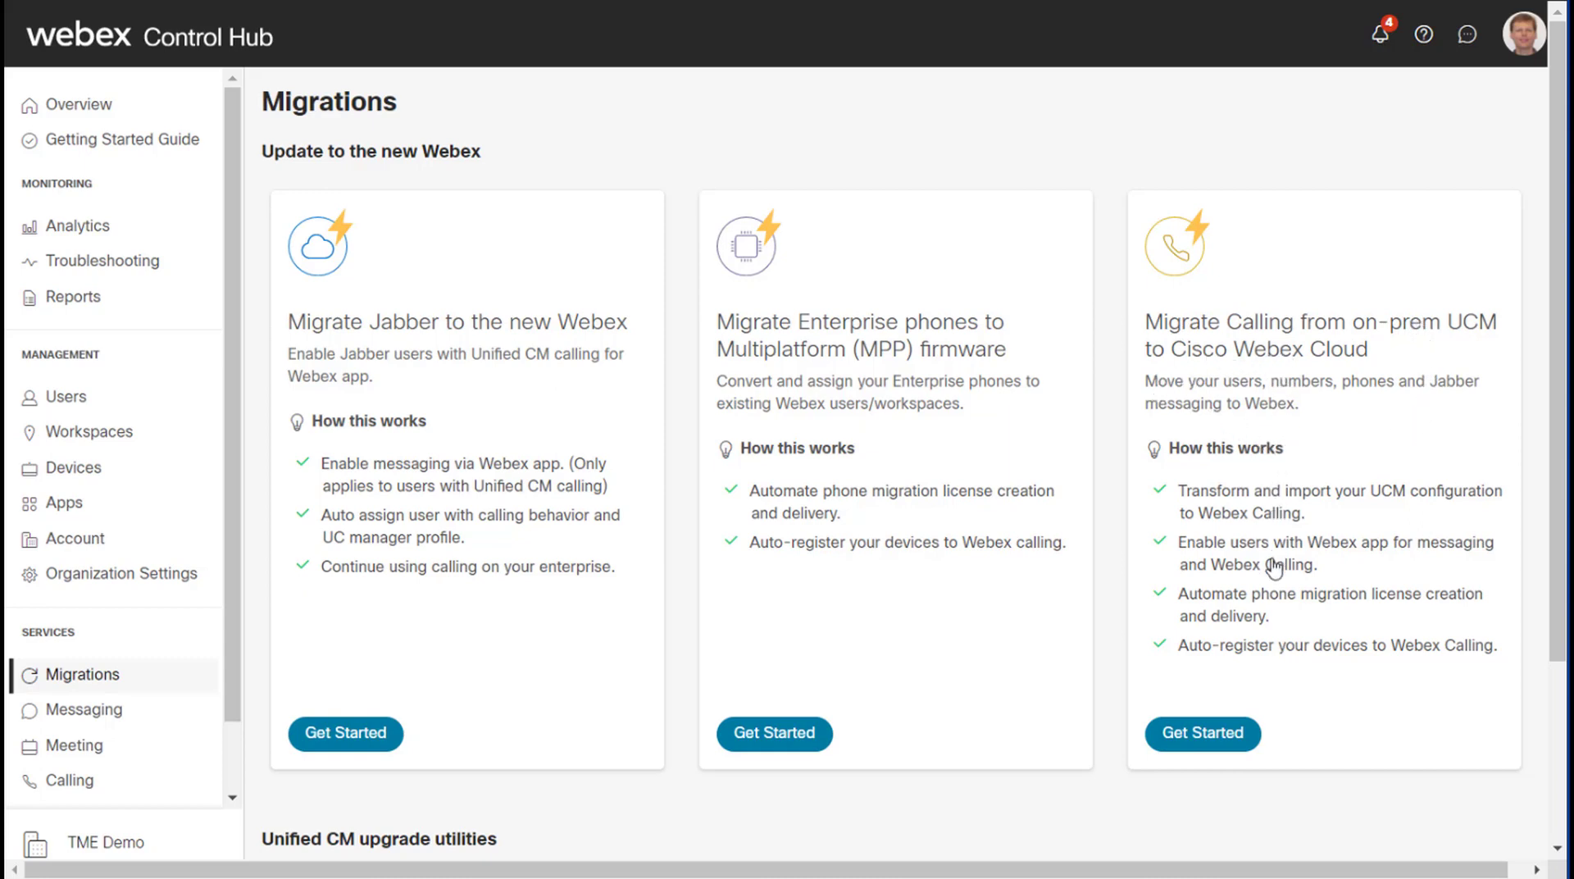
left_click(1243, 746)
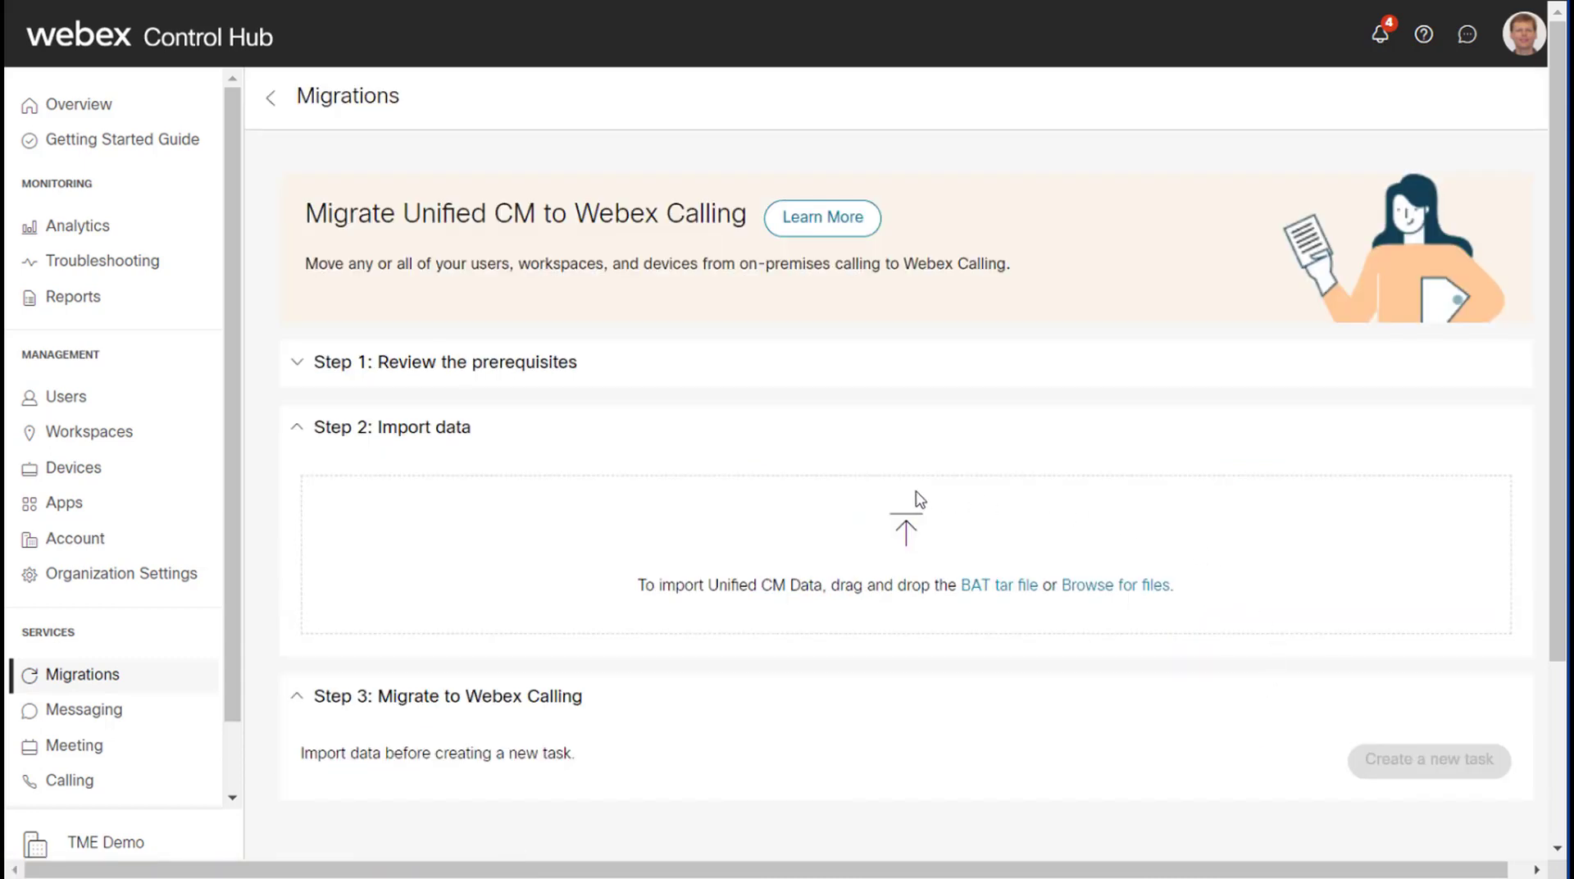
left_click(295, 428)
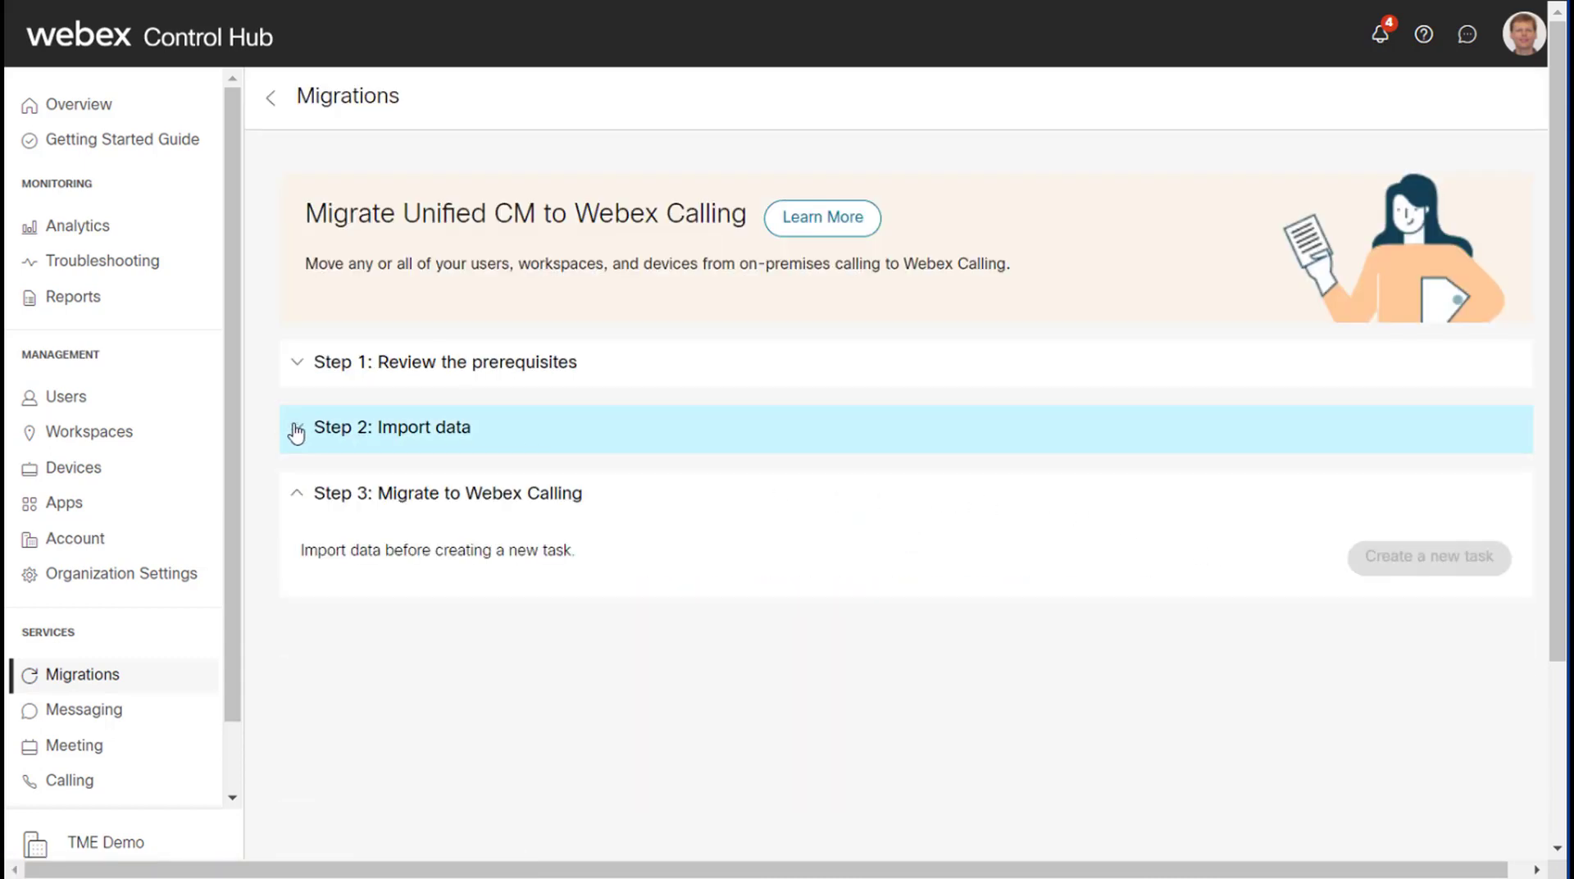
left_click(297, 378)
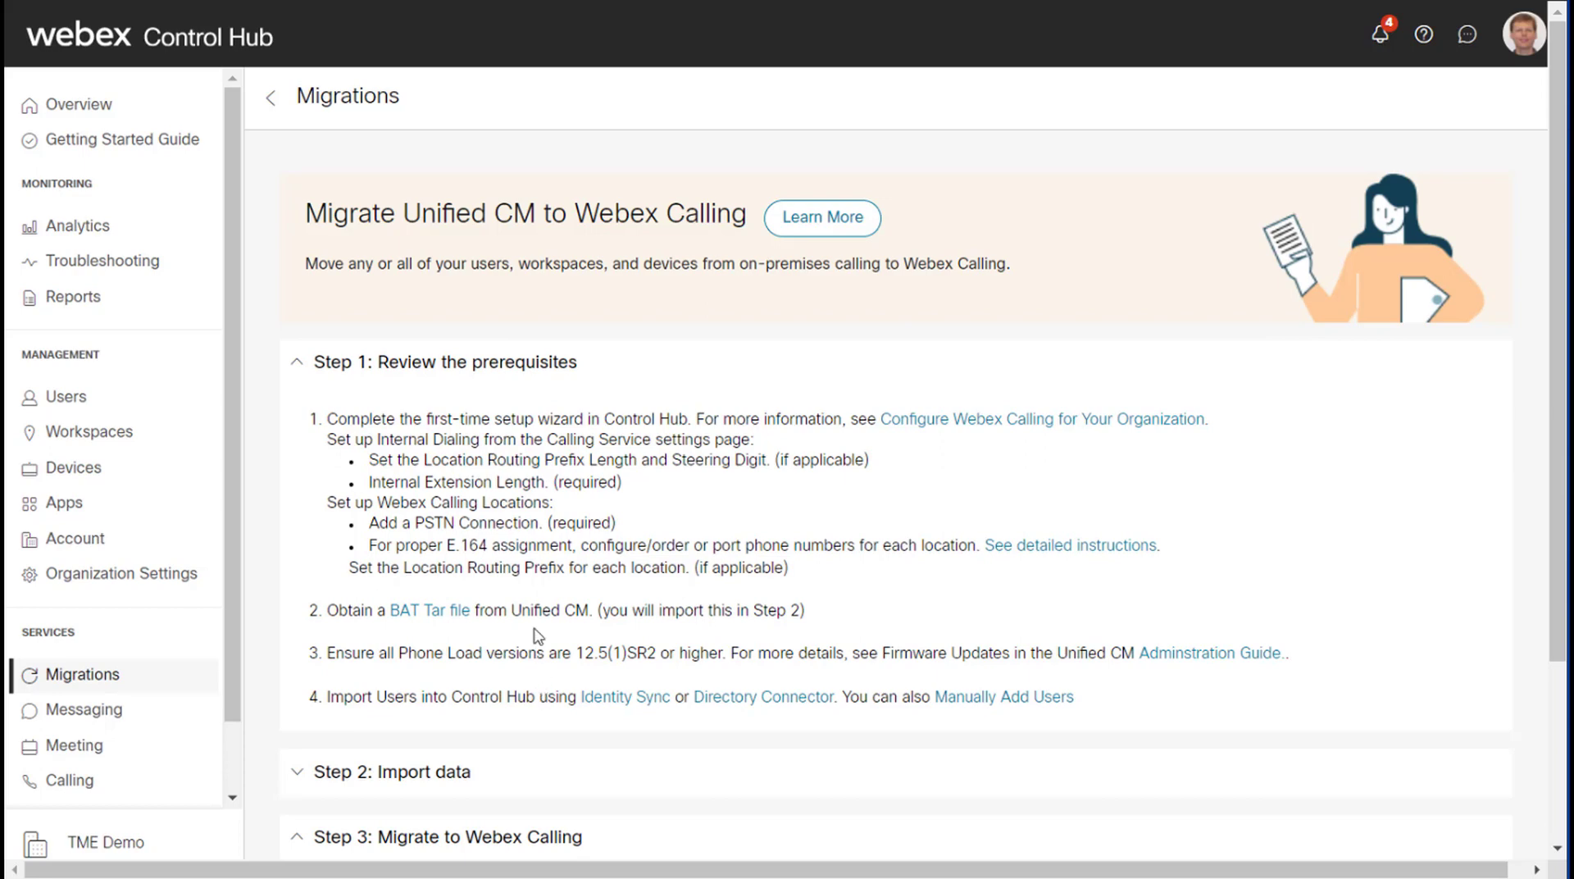
left_click(410, 610)
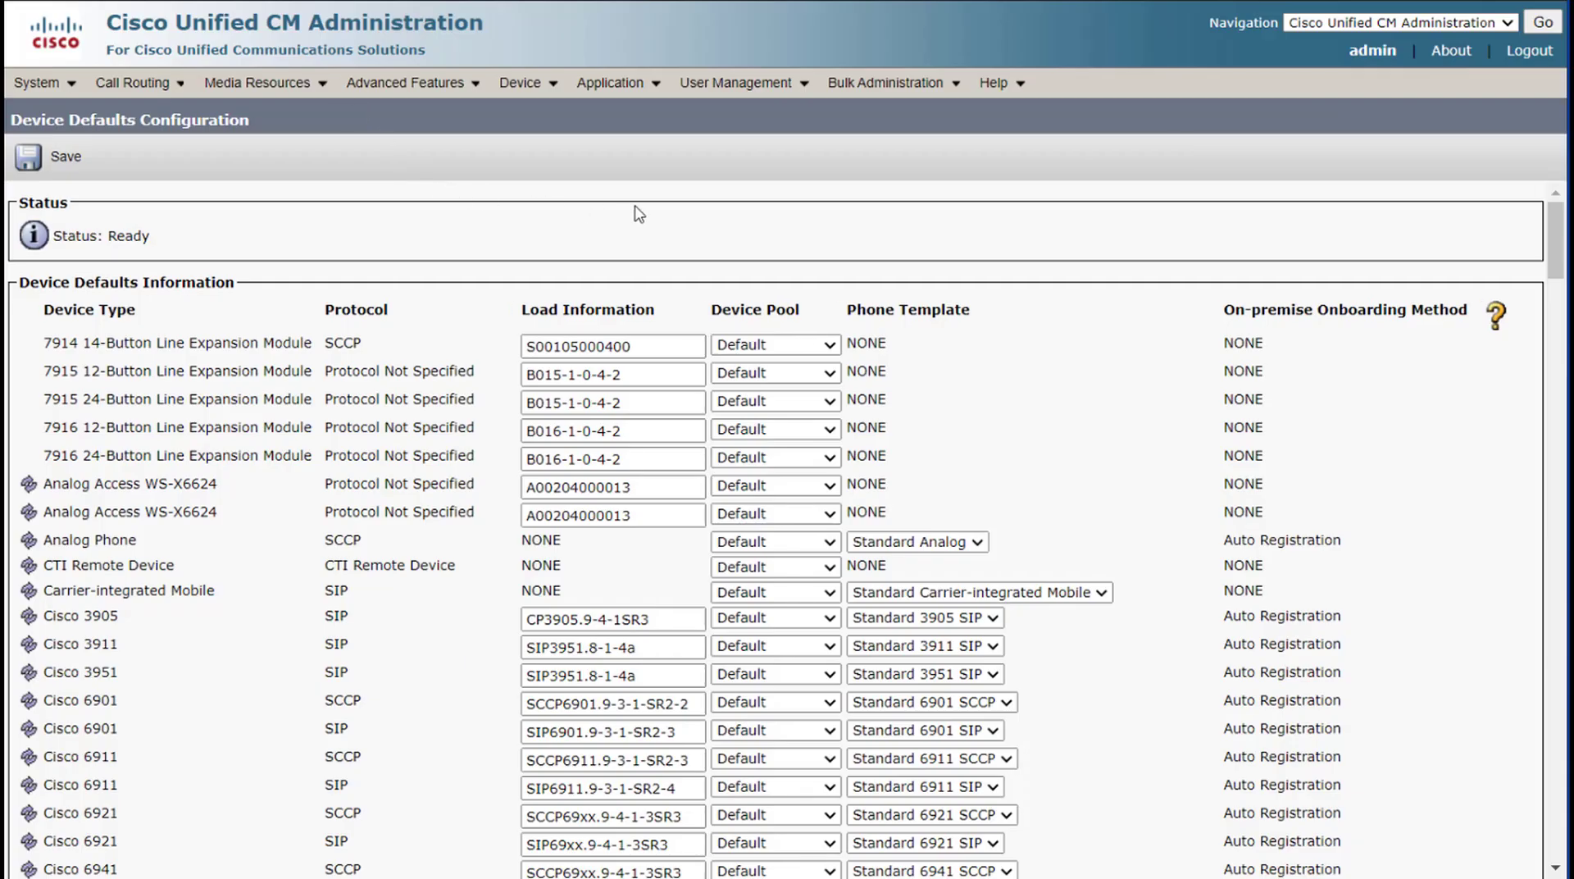
- In Cisco Unified CM Administration, open the bulk data export, select all items and name the tar file Export100
mouse_move(934, 83)
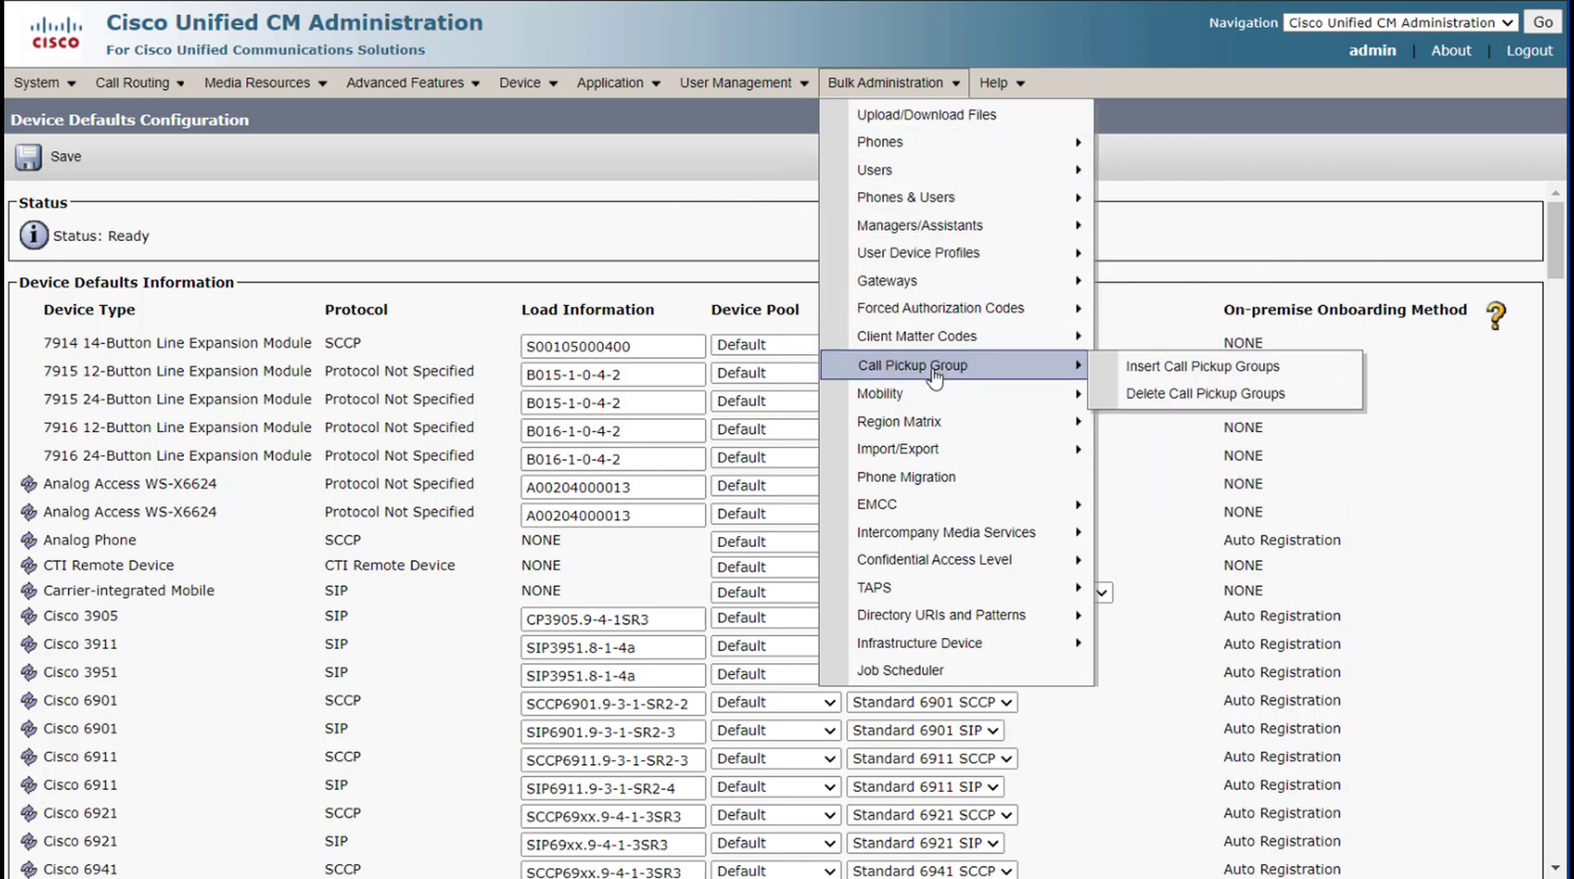
mouse_move(958, 456)
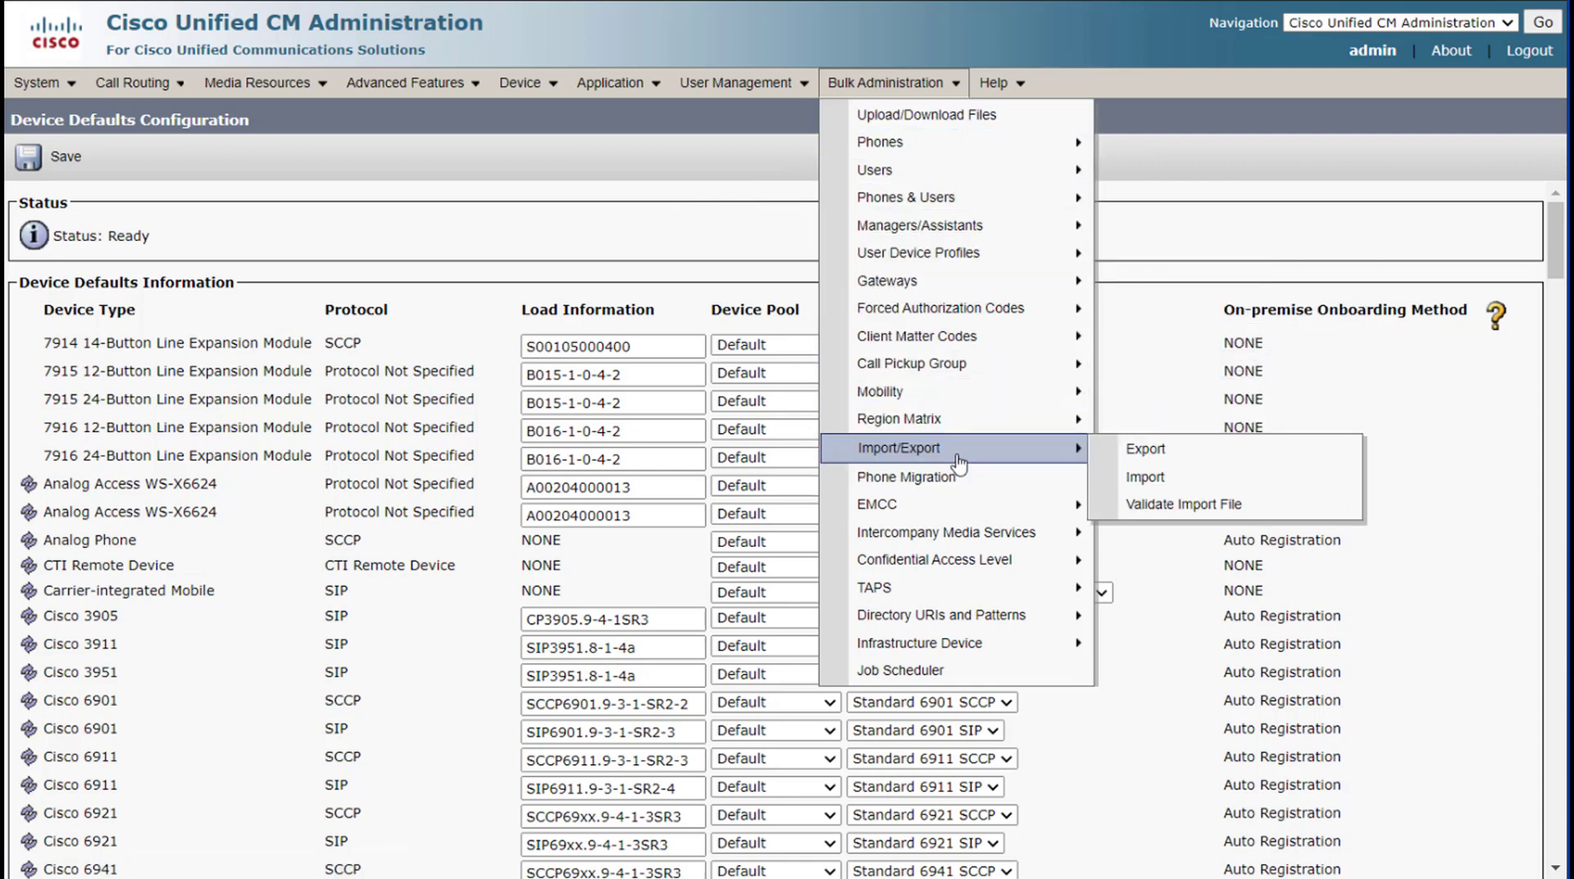
left_click(1122, 456)
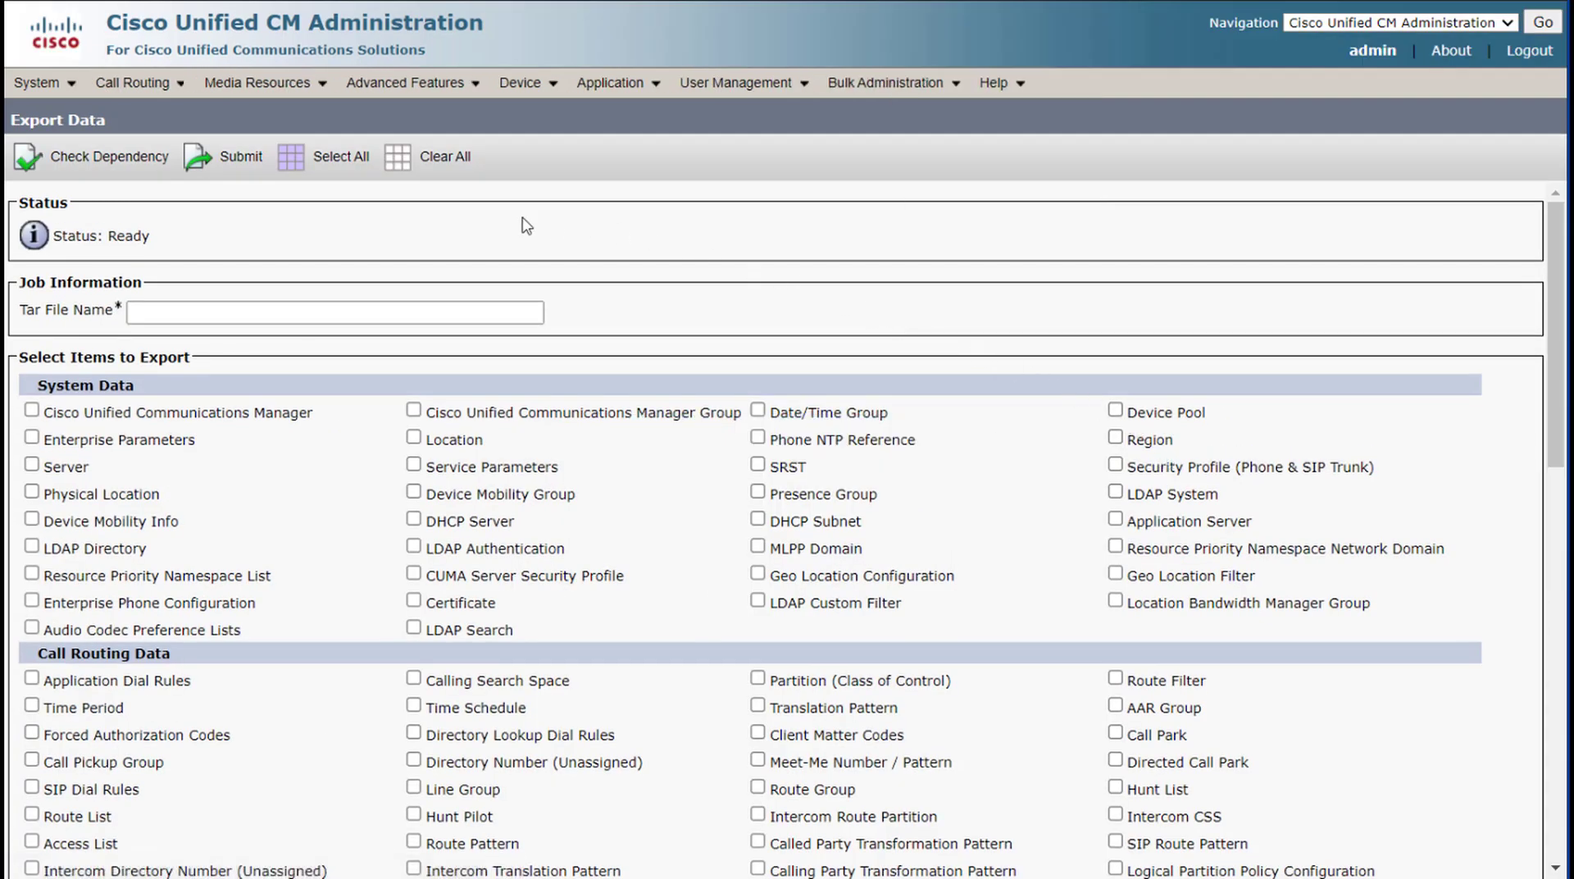
left_click(329, 174)
left_click(296, 306)
type("Export1000")
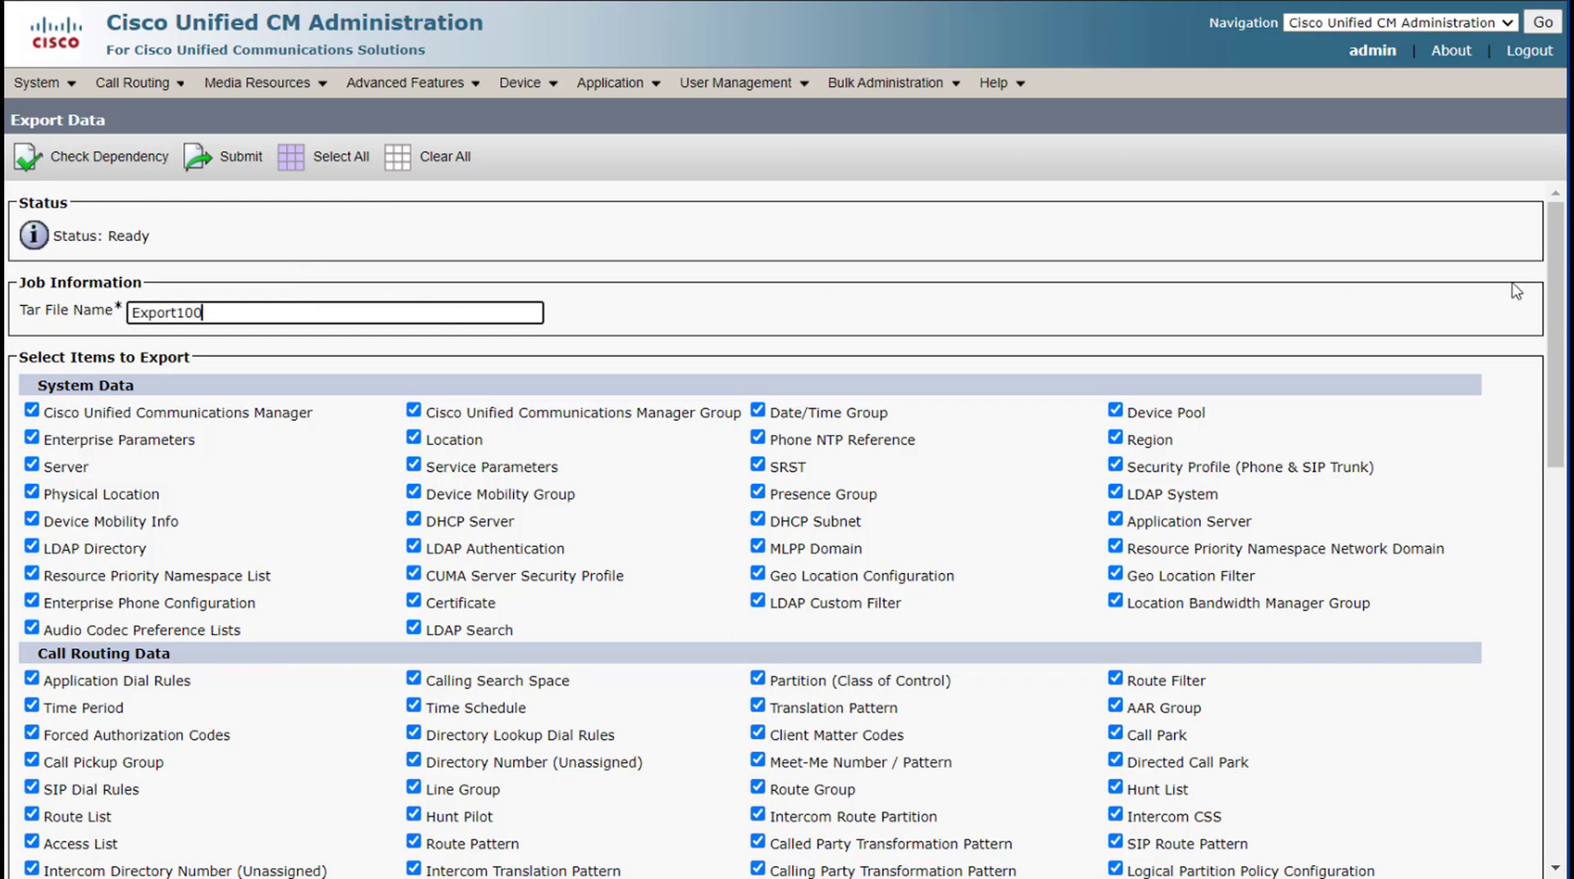
- Set the export job to run immediately and submit it
scroll(1541, 394, "down", 2)
scroll(1538, 392, "down", 12)
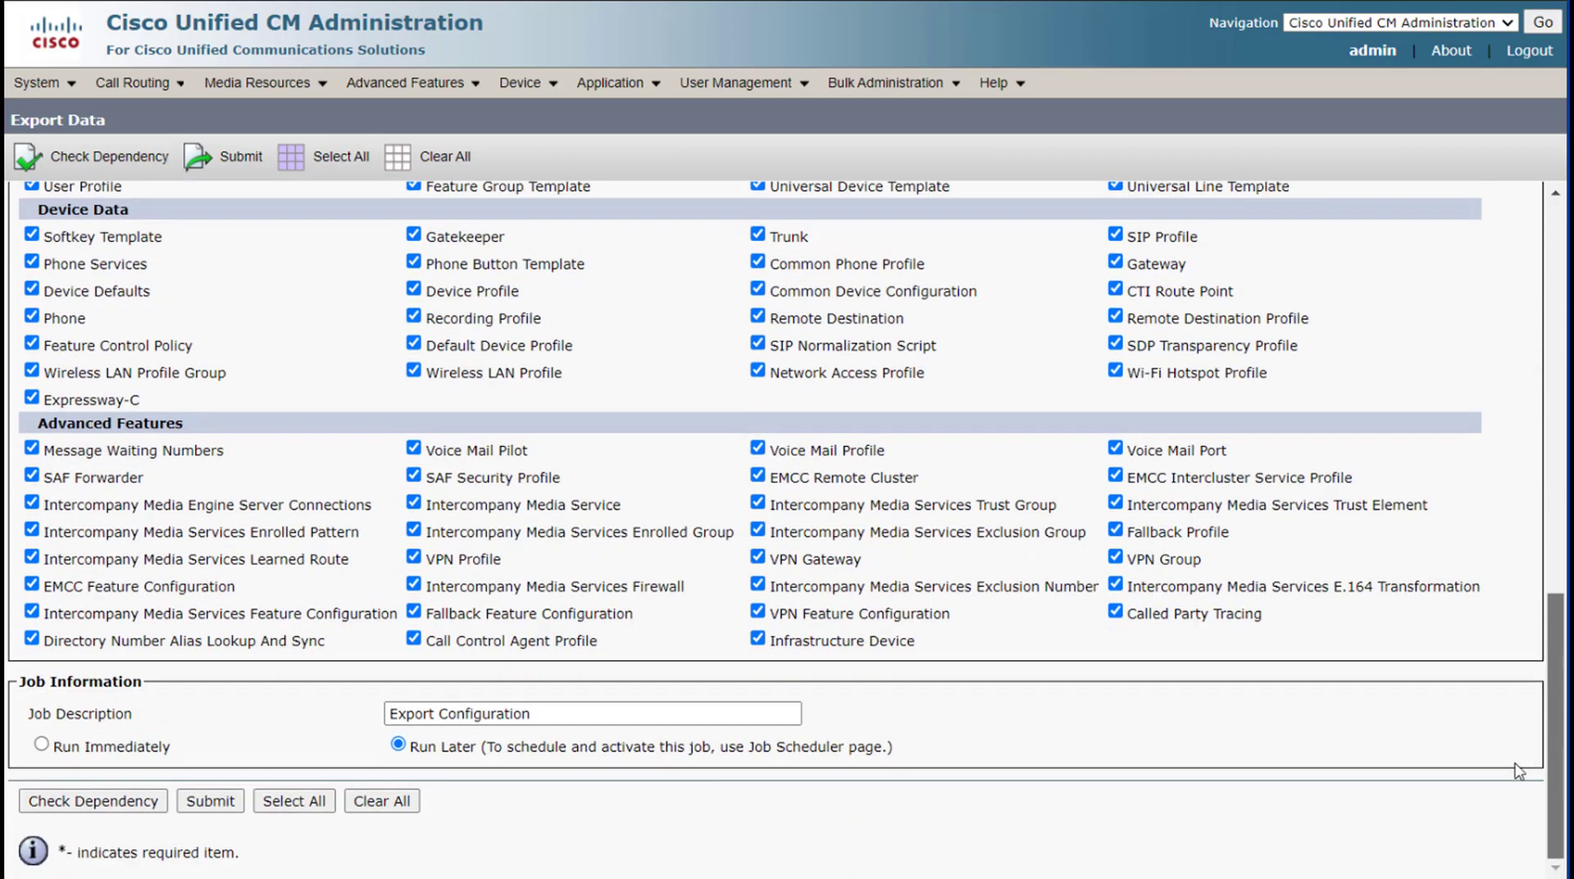
left_click(41, 750)
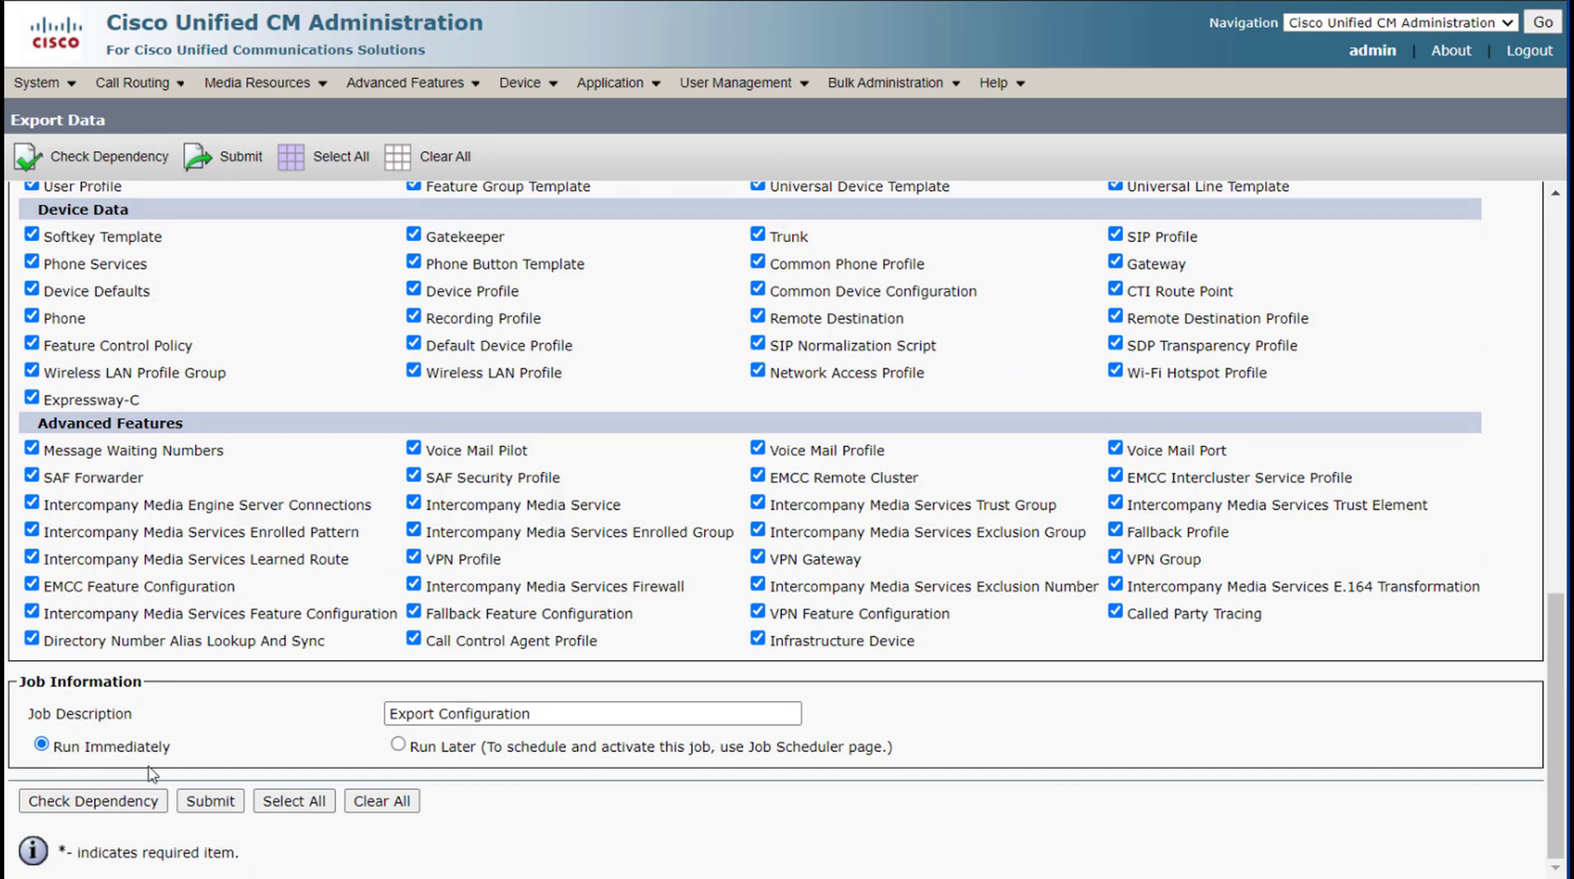
left_click(209, 802)
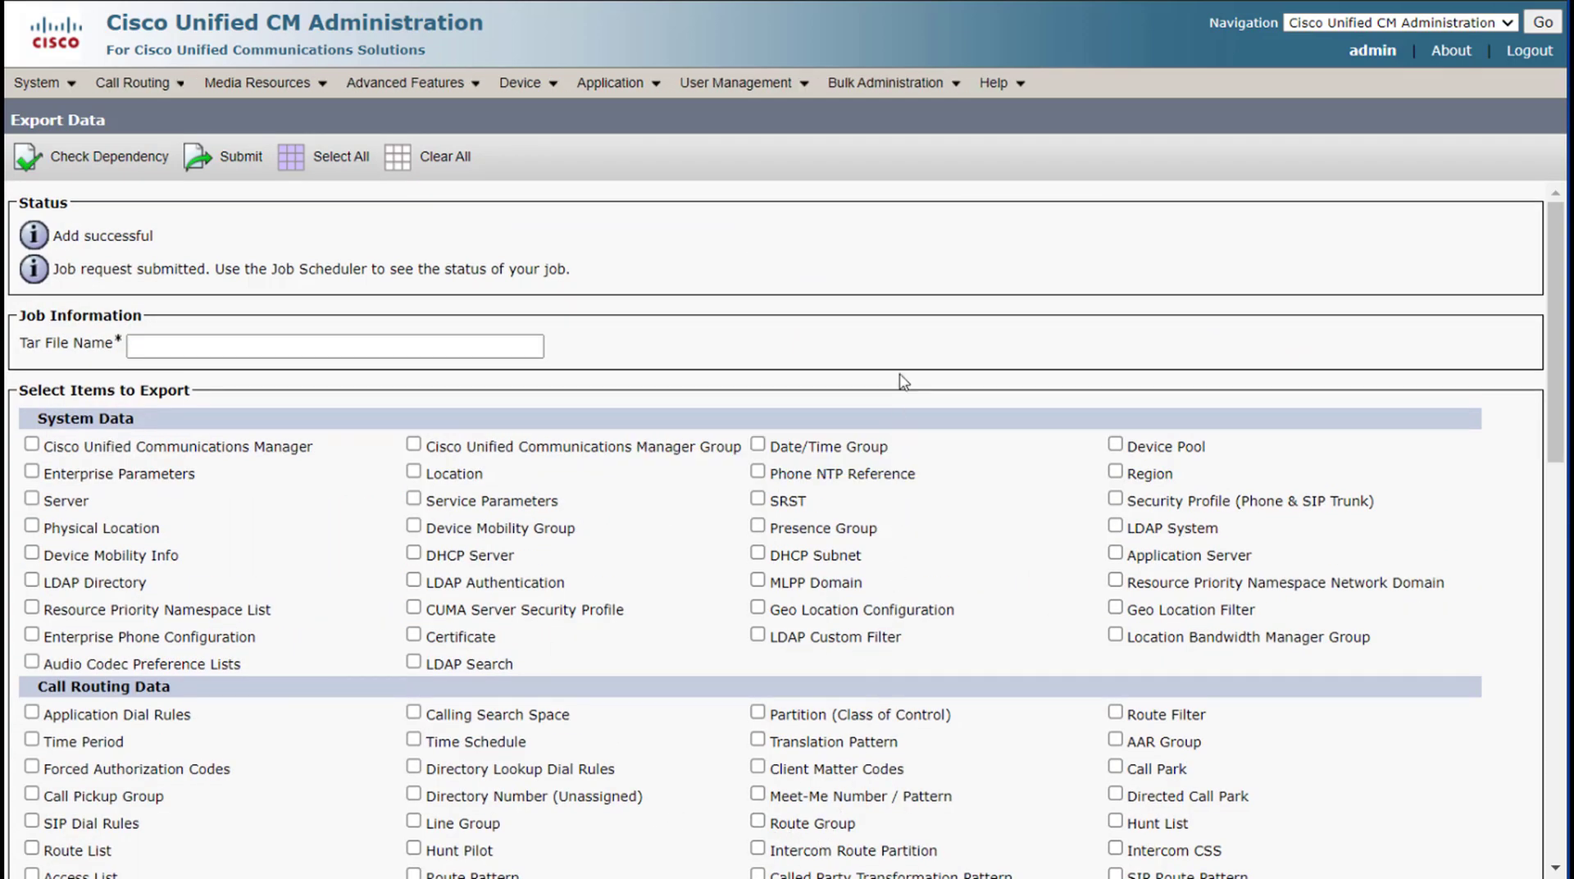
- List the bulk administration files and download Export100_07302021073213.tar
mouse_move(885, 85)
left_click(892, 116)
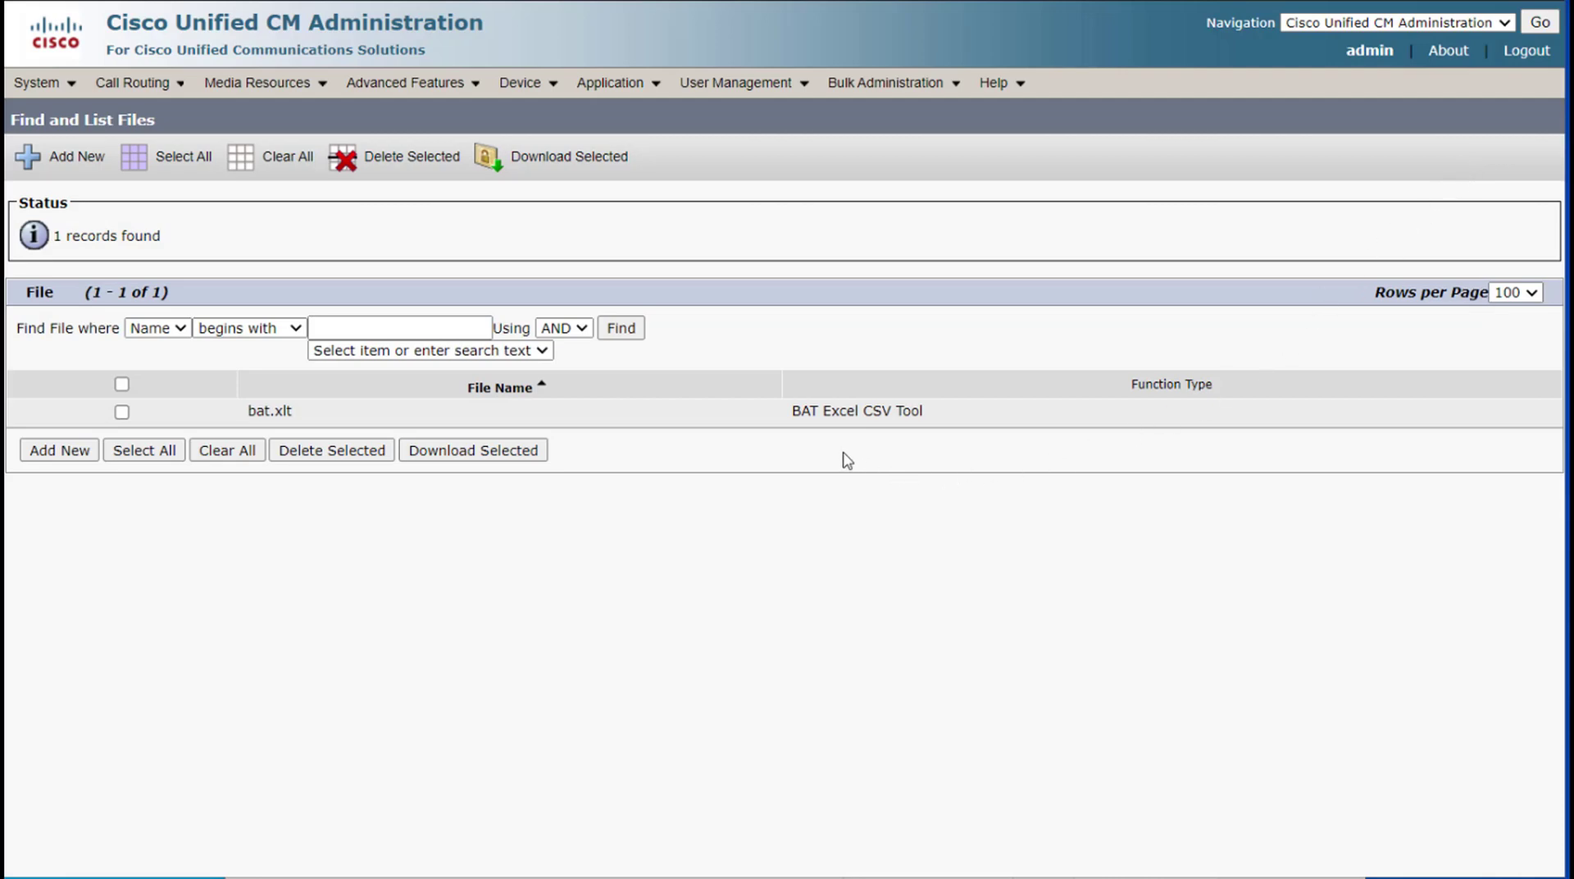
left_click(621, 328)
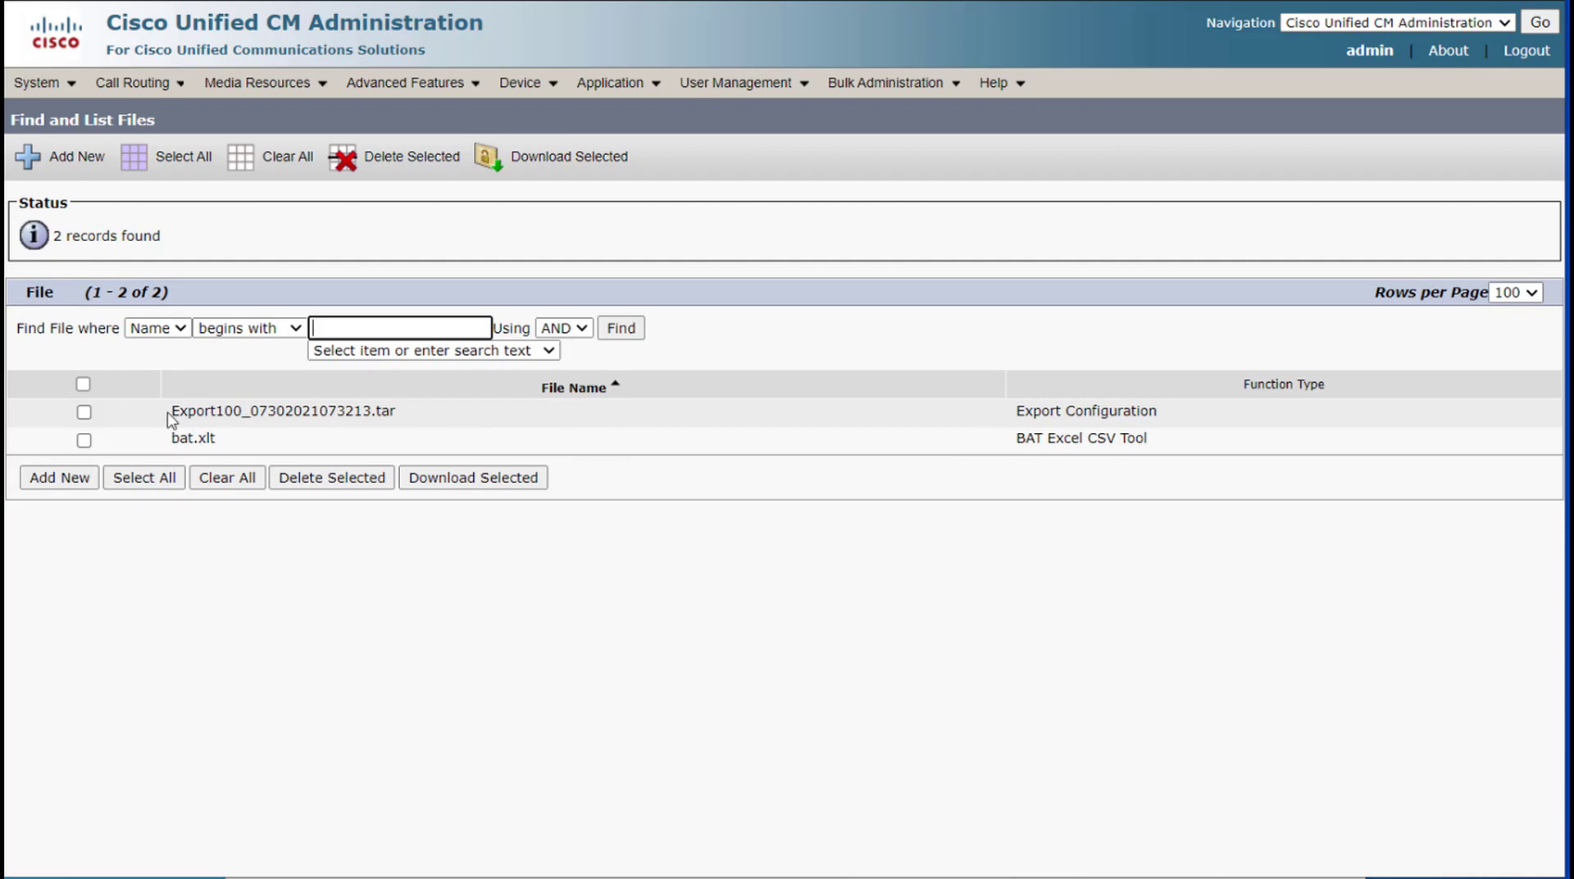
left_click(85, 412)
left_click(466, 479)
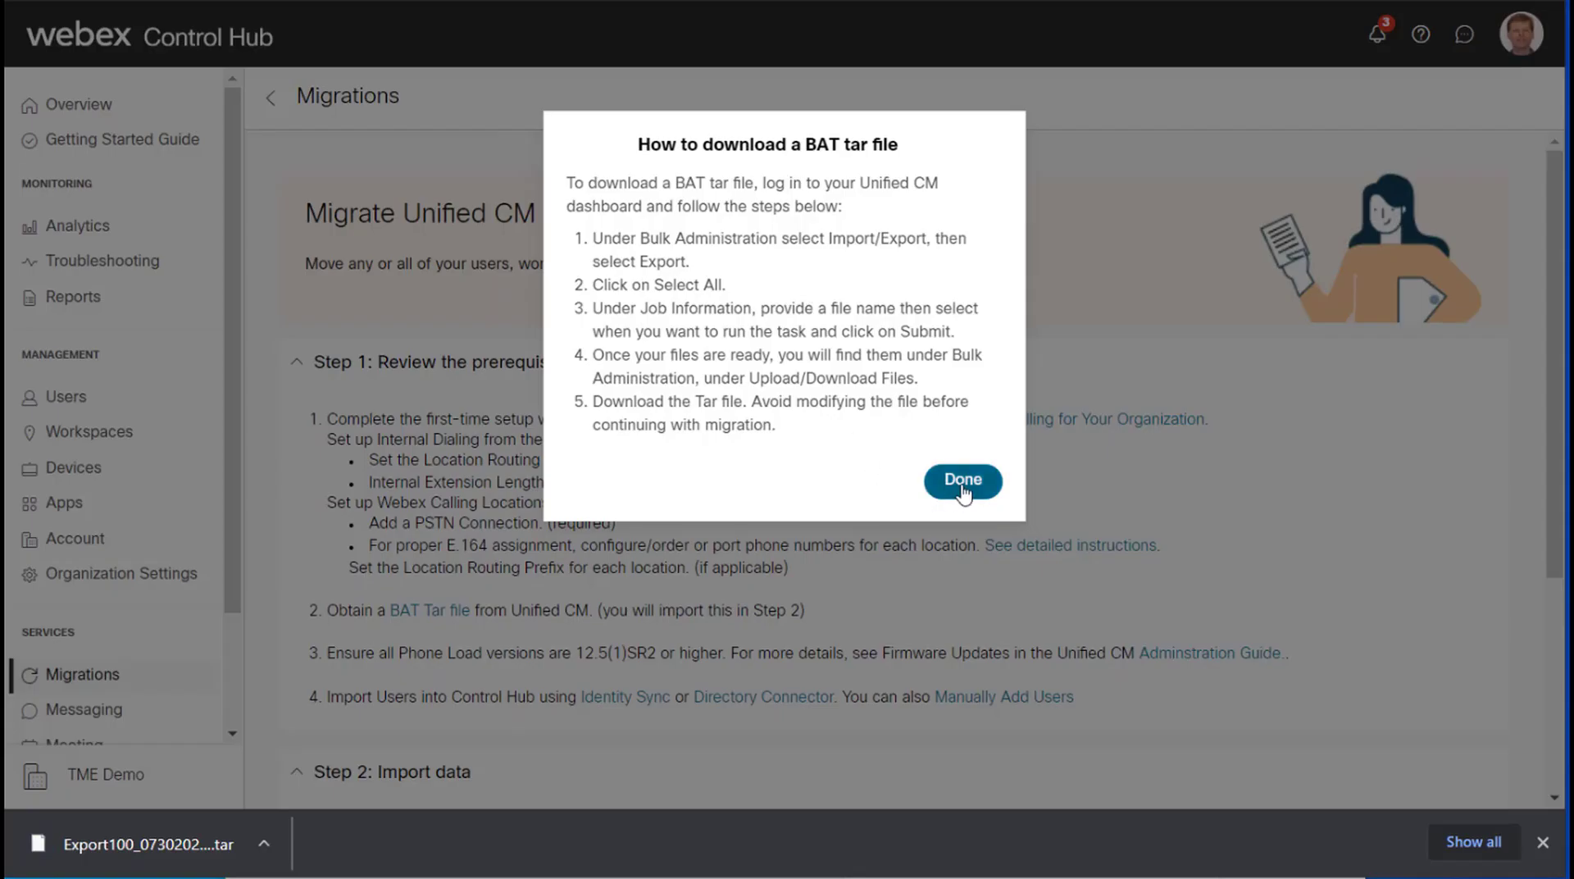
- Back in Webex Control Hub, dismiss the BAT tar instructions and import Export100_07302021073213.tar as the Unified CM data
left_click(963, 483)
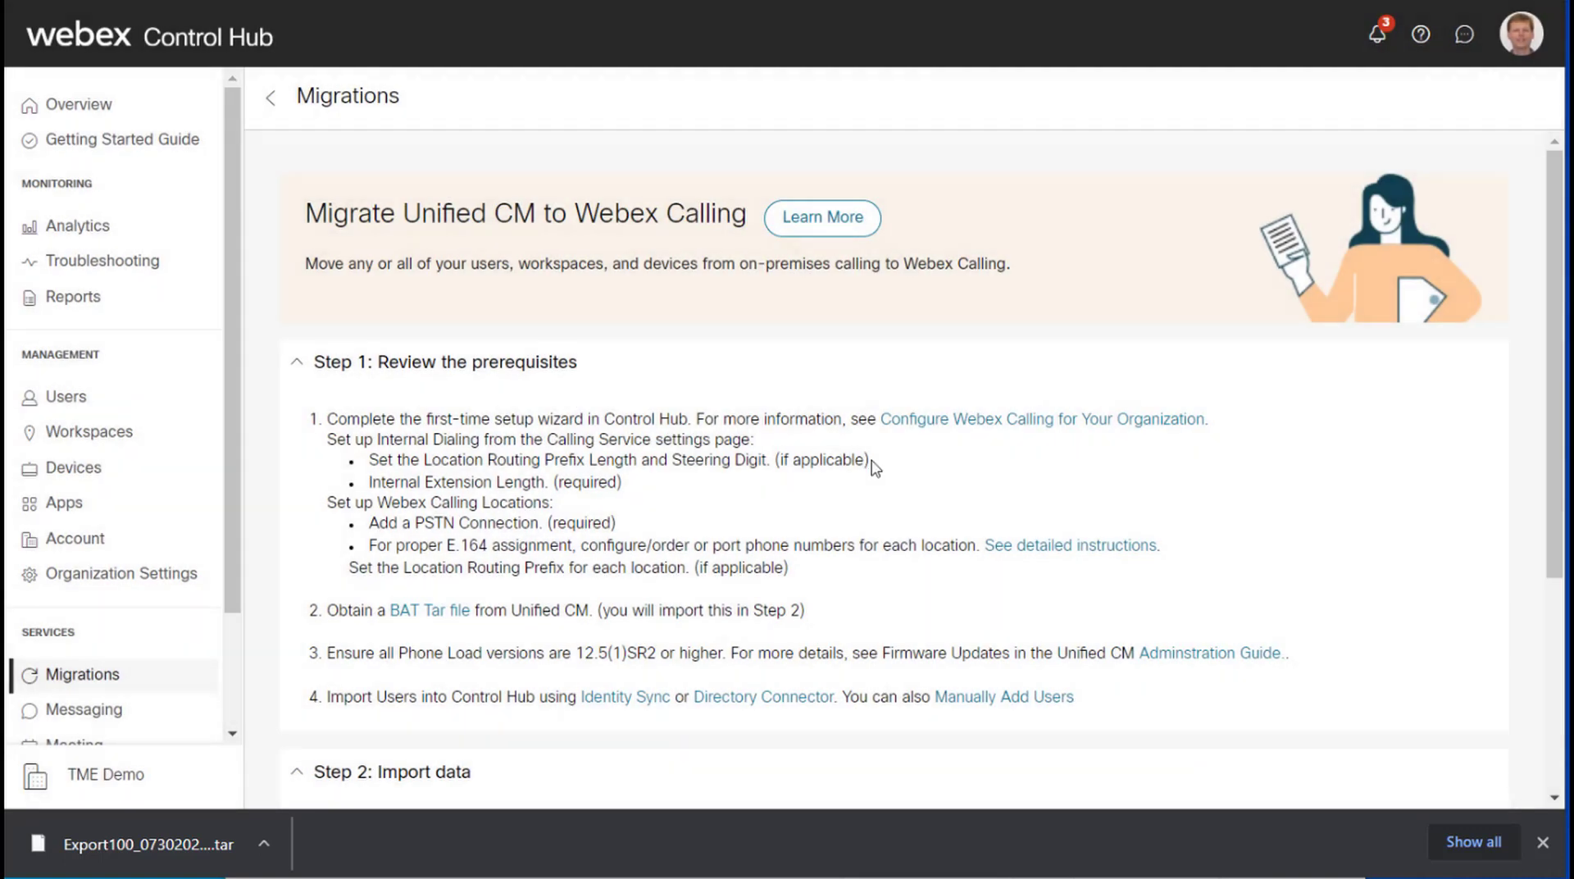
left_click(310, 366)
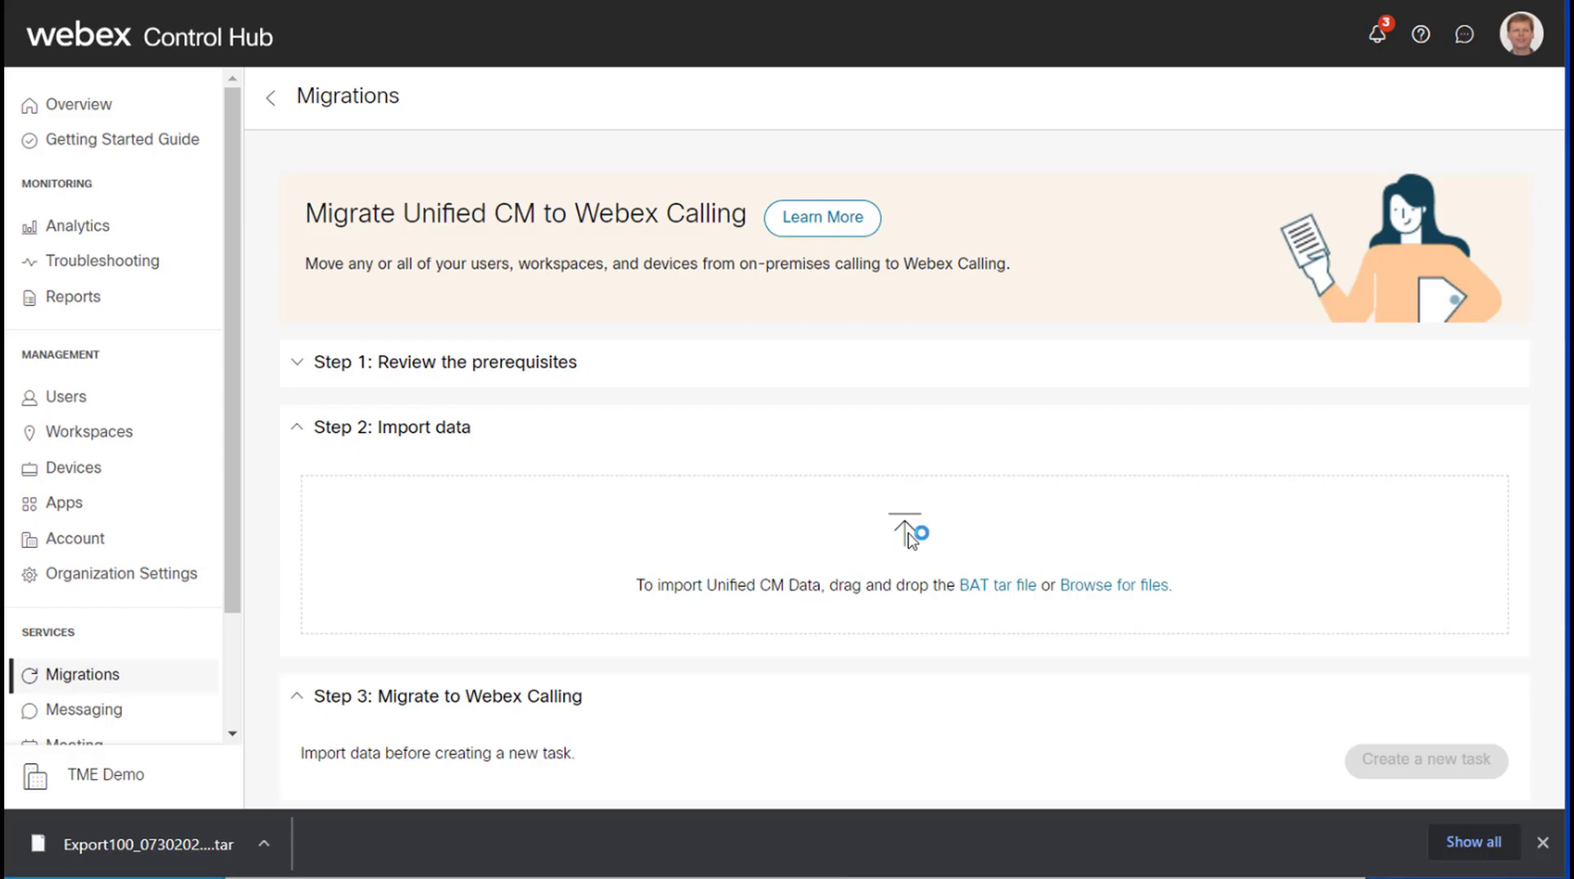
left_click(473, 113)
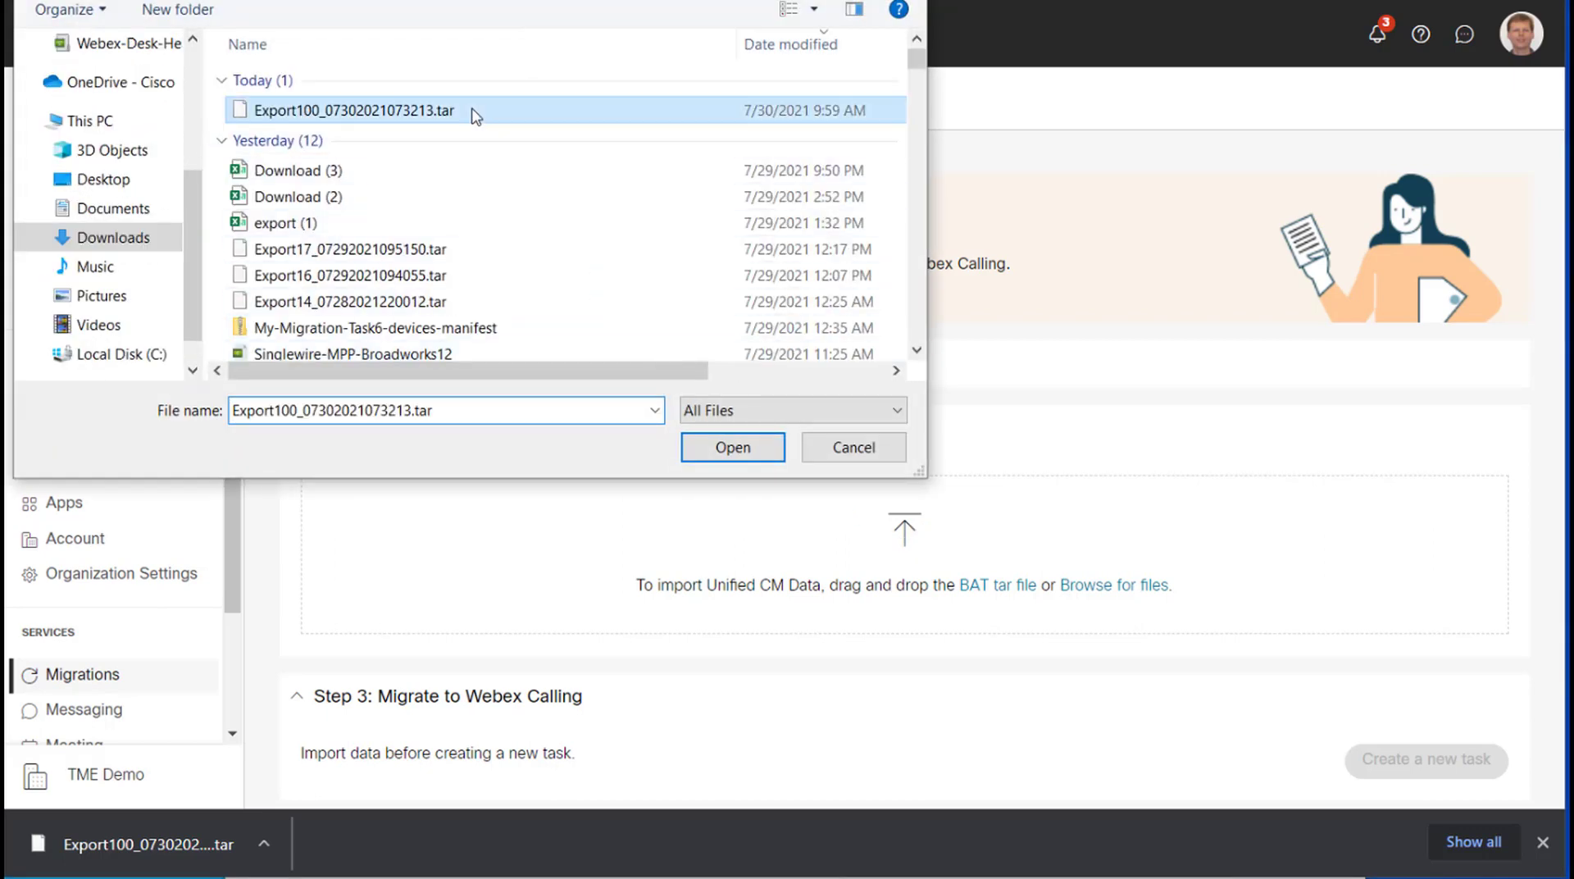
left_click(730, 447)
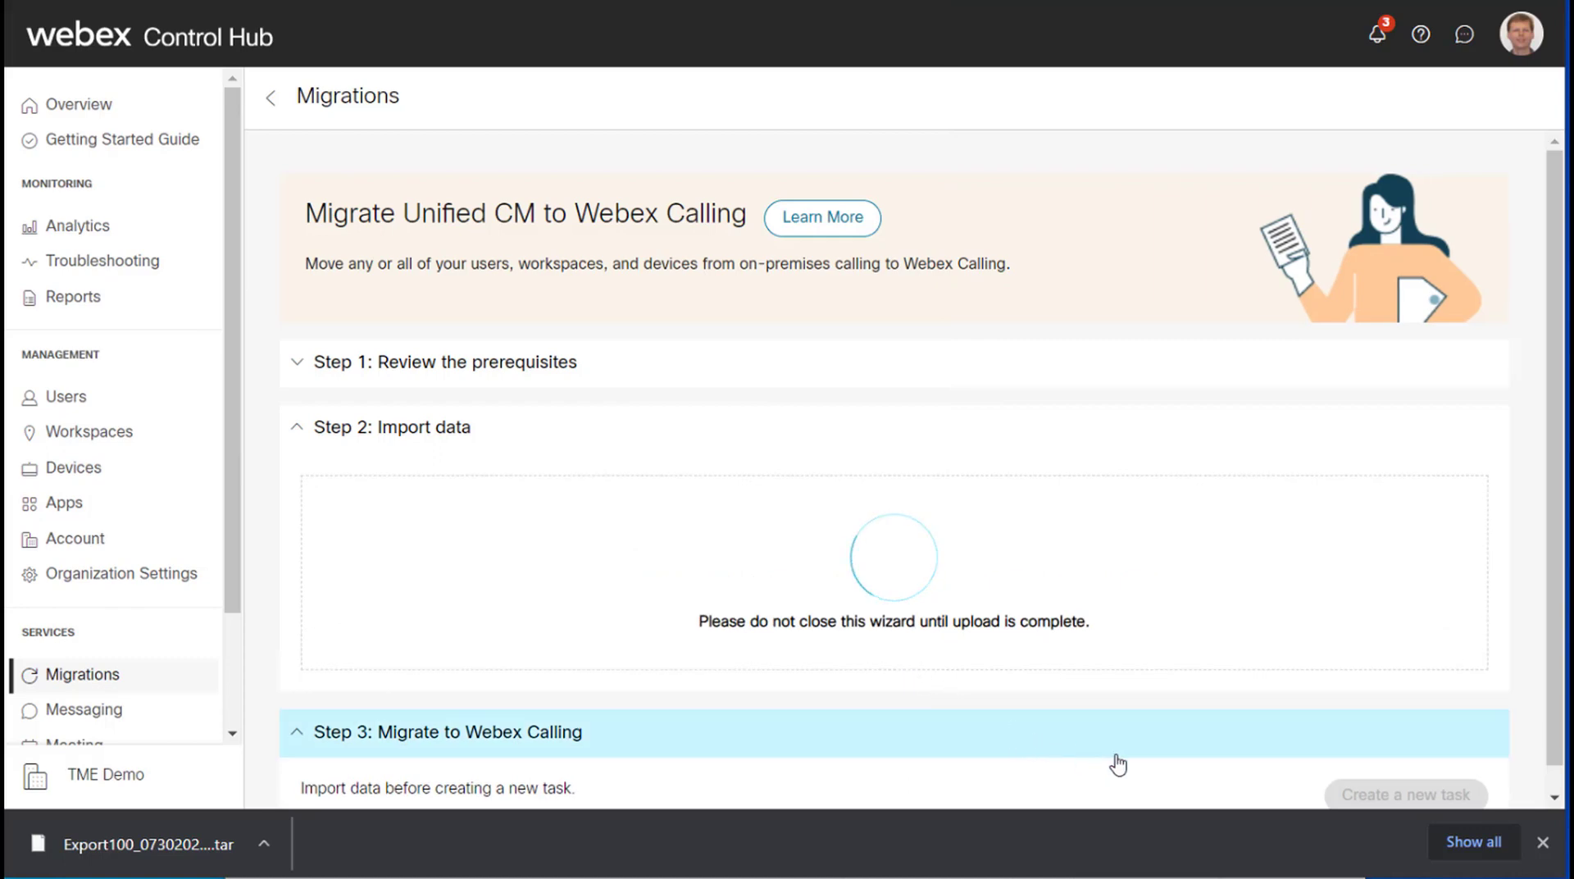
left_click(1544, 840)
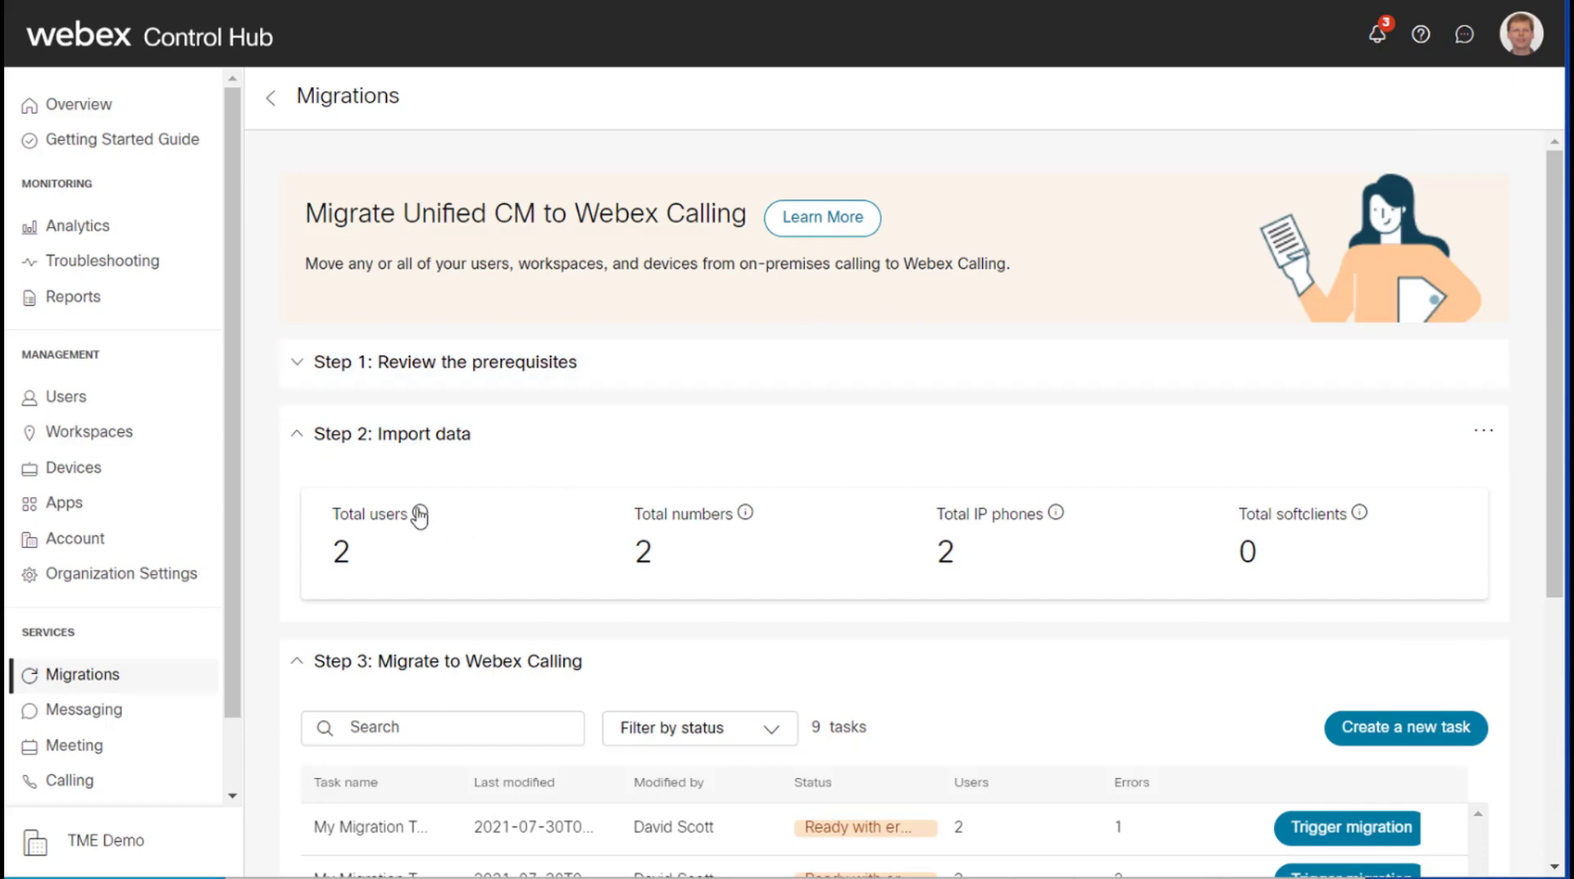
- Examine the imported user, number and IP phone totals, the detailed records behind them and the options for the imported data
mouse_move(419, 513)
mouse_move(744, 517)
mouse_move(1060, 517)
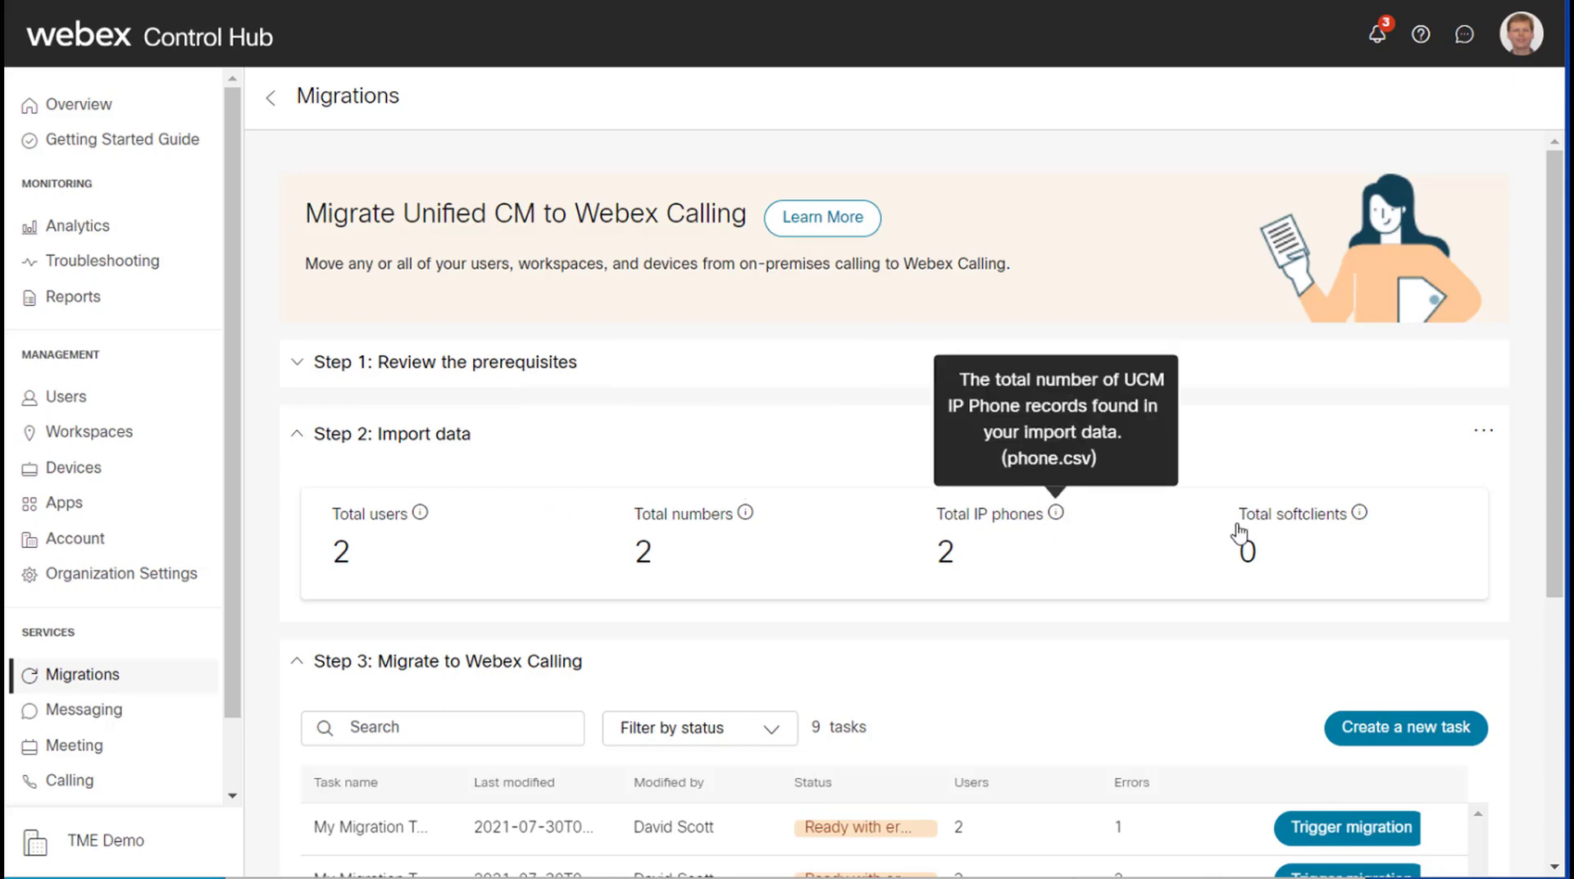
left_click(841, 551)
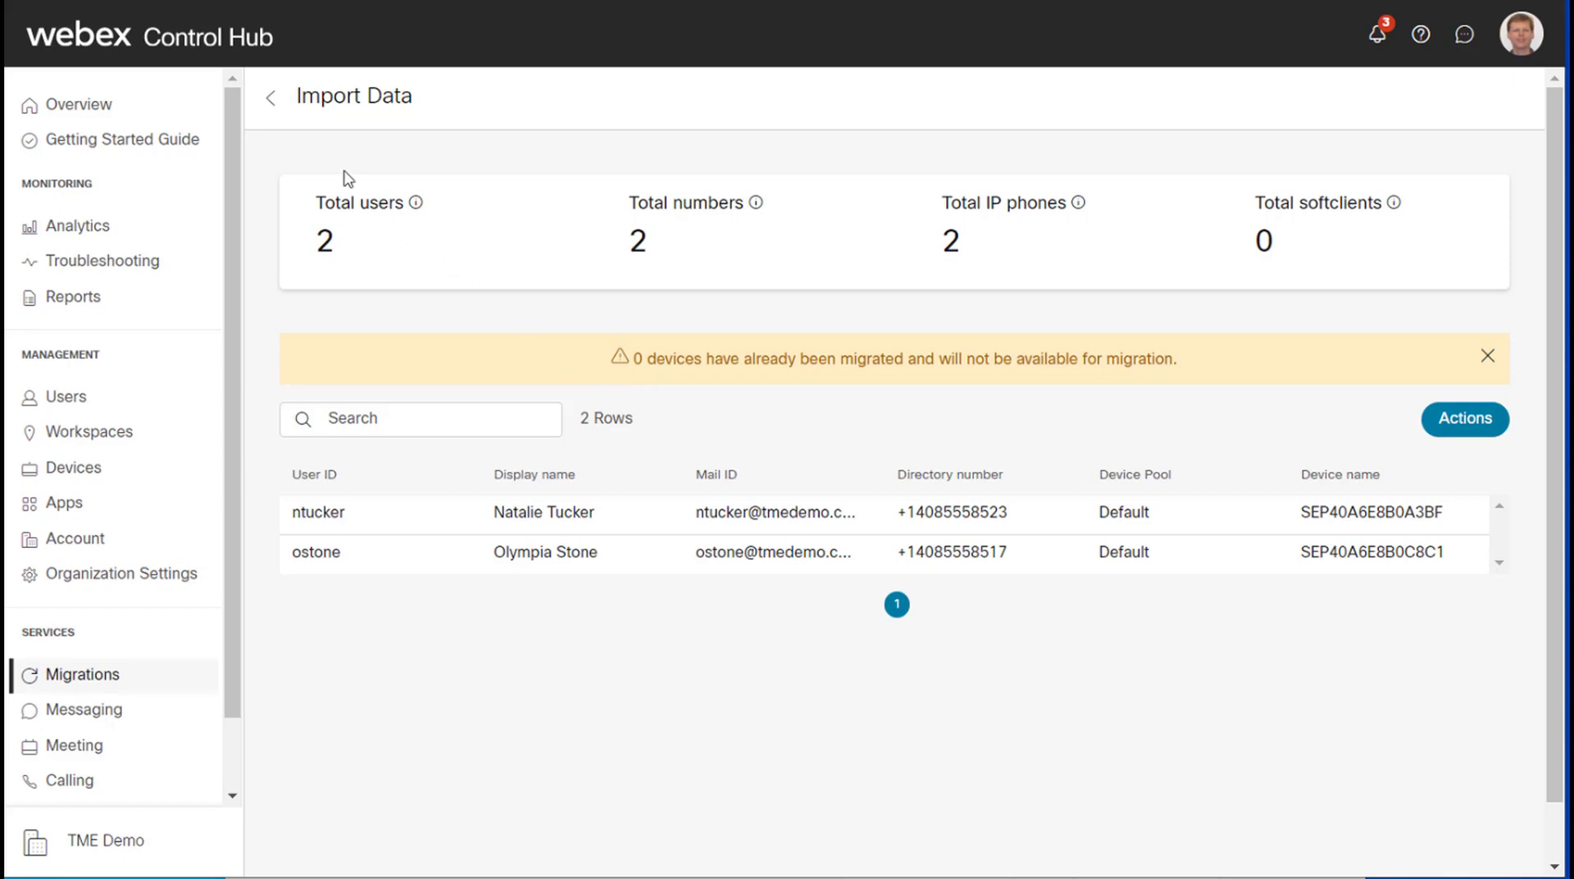
left_click(271, 100)
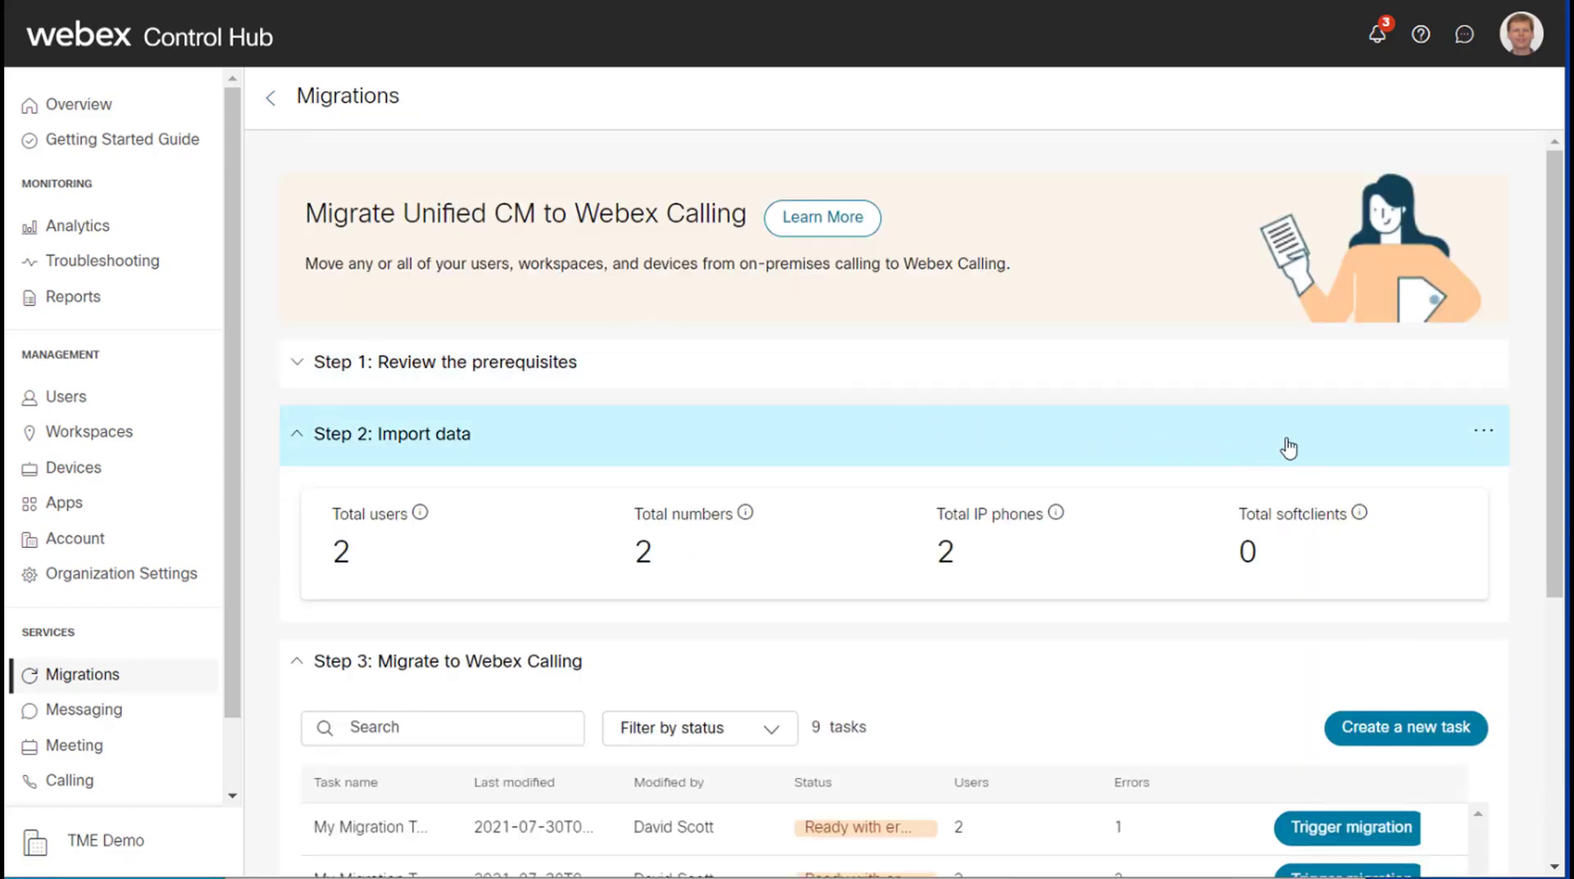
left_click(1483, 437)
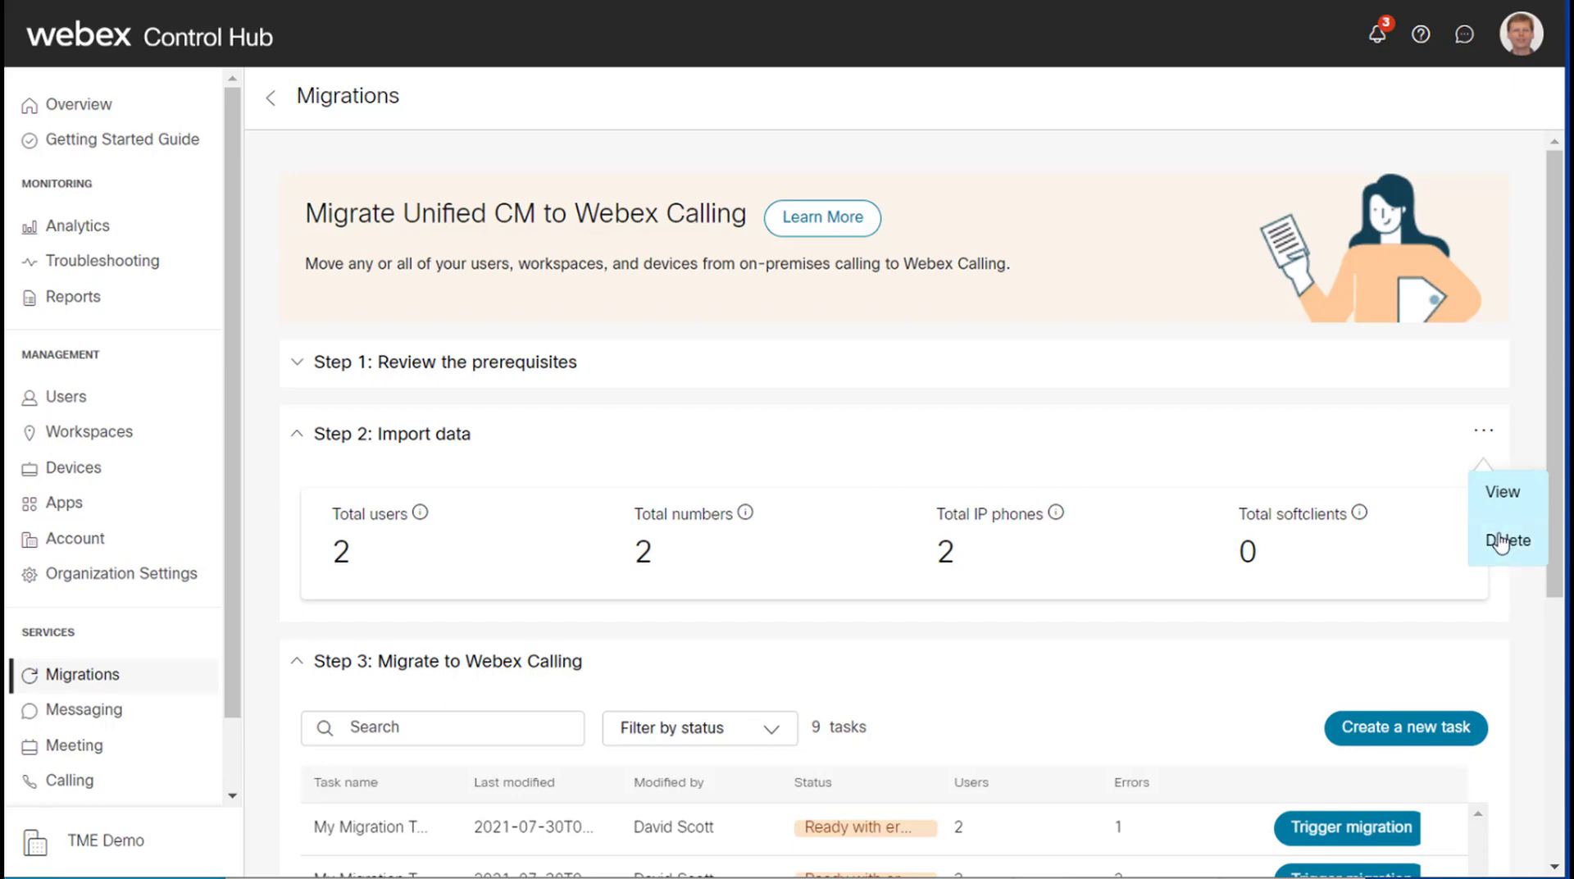
left_click(1076, 429)
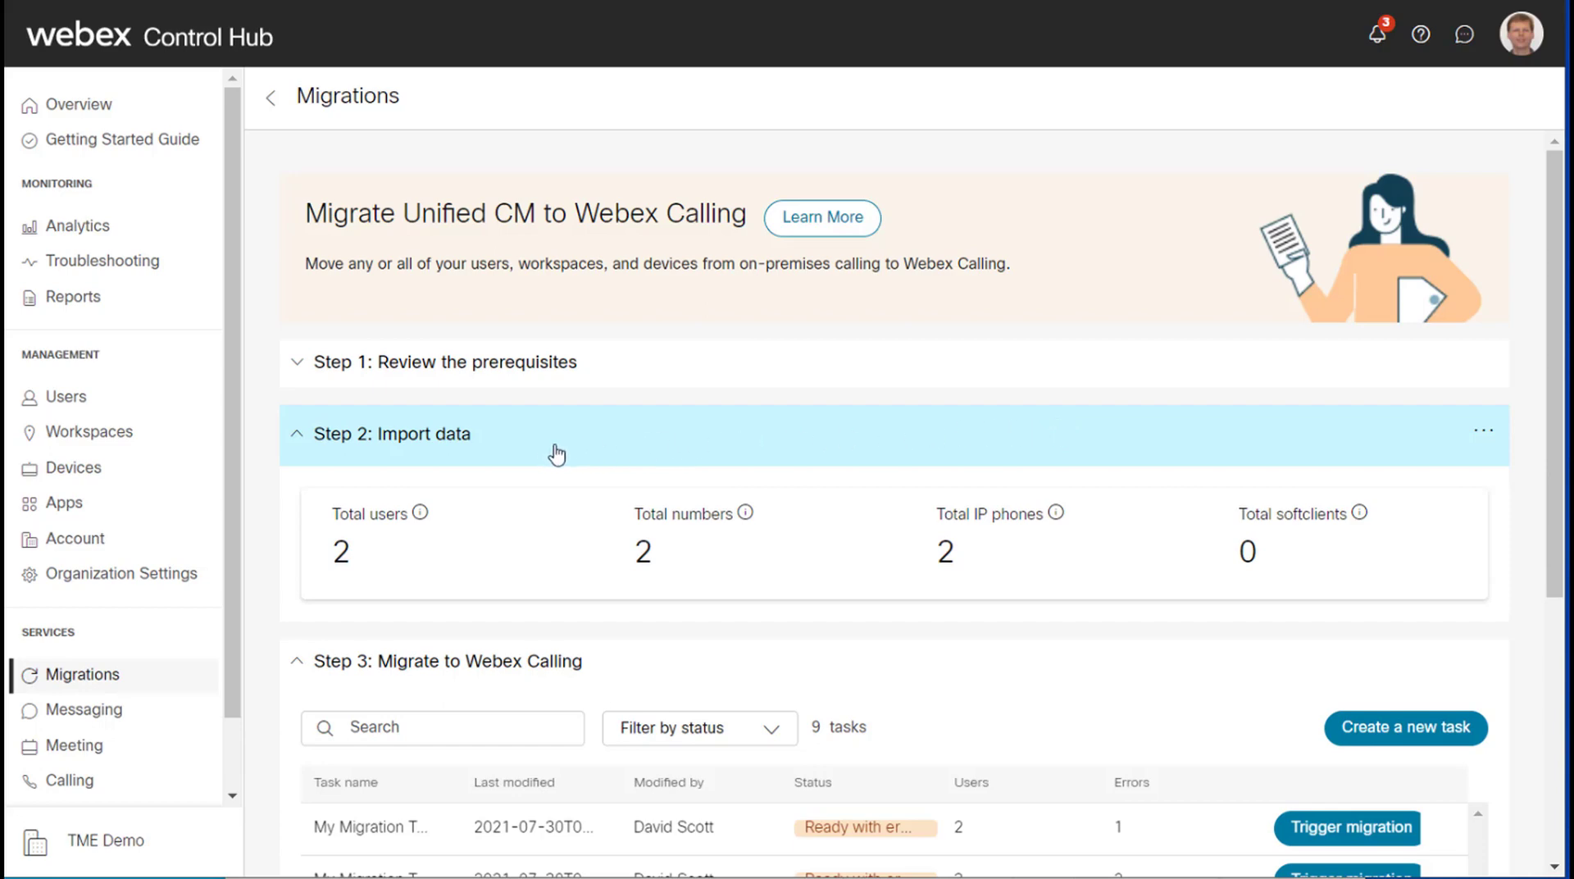
- Create a new migration task named "My Migration Task New" and proceed to the device pool mapping
left_click(1353, 728)
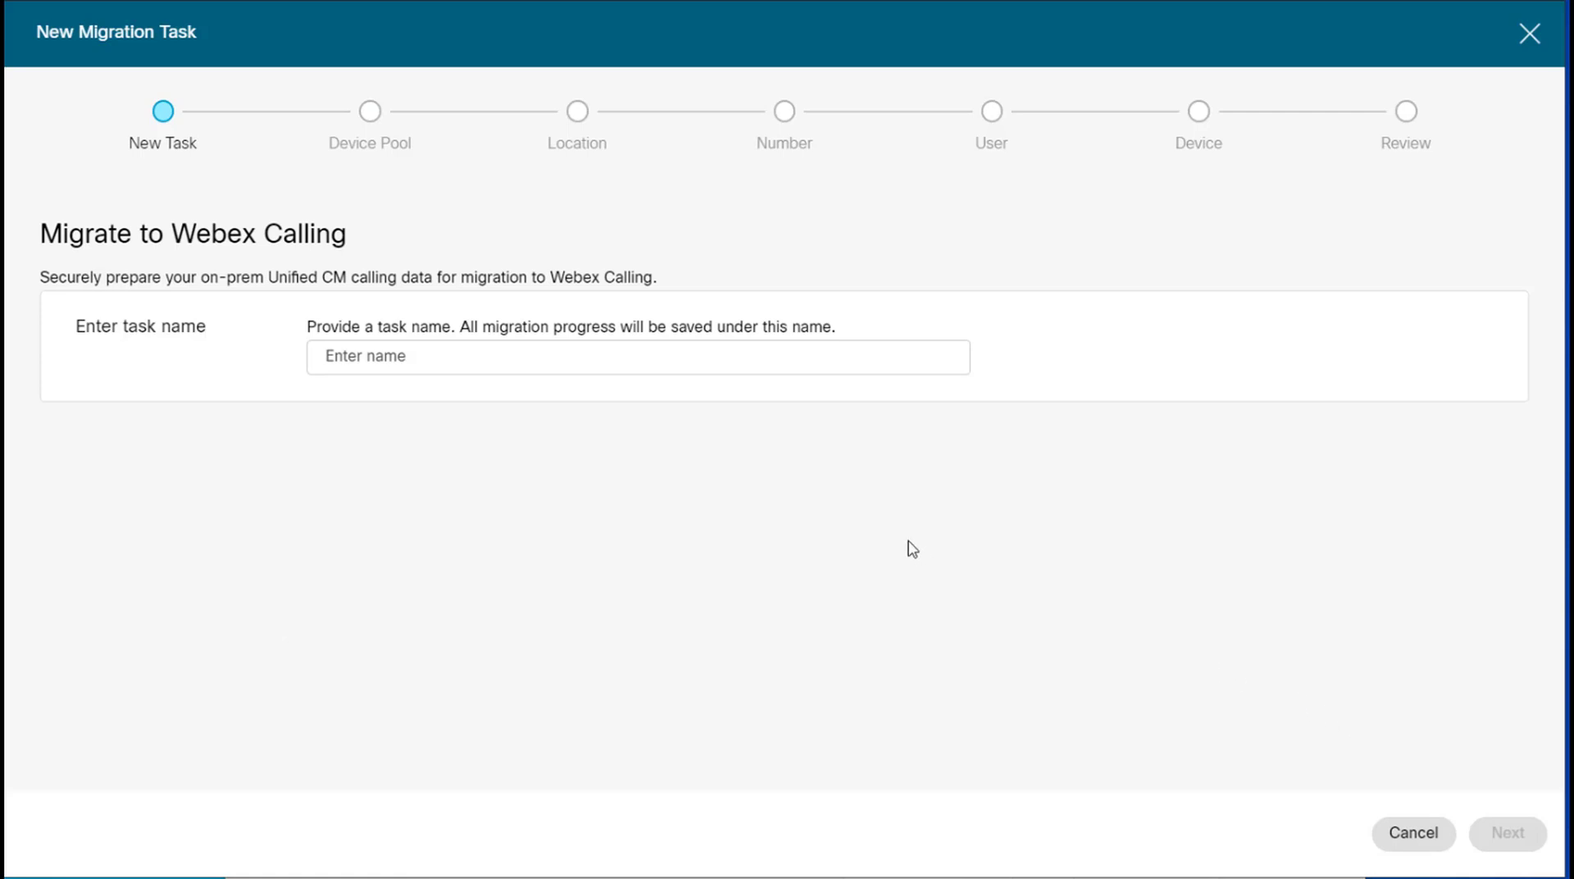
left_click(683, 368)
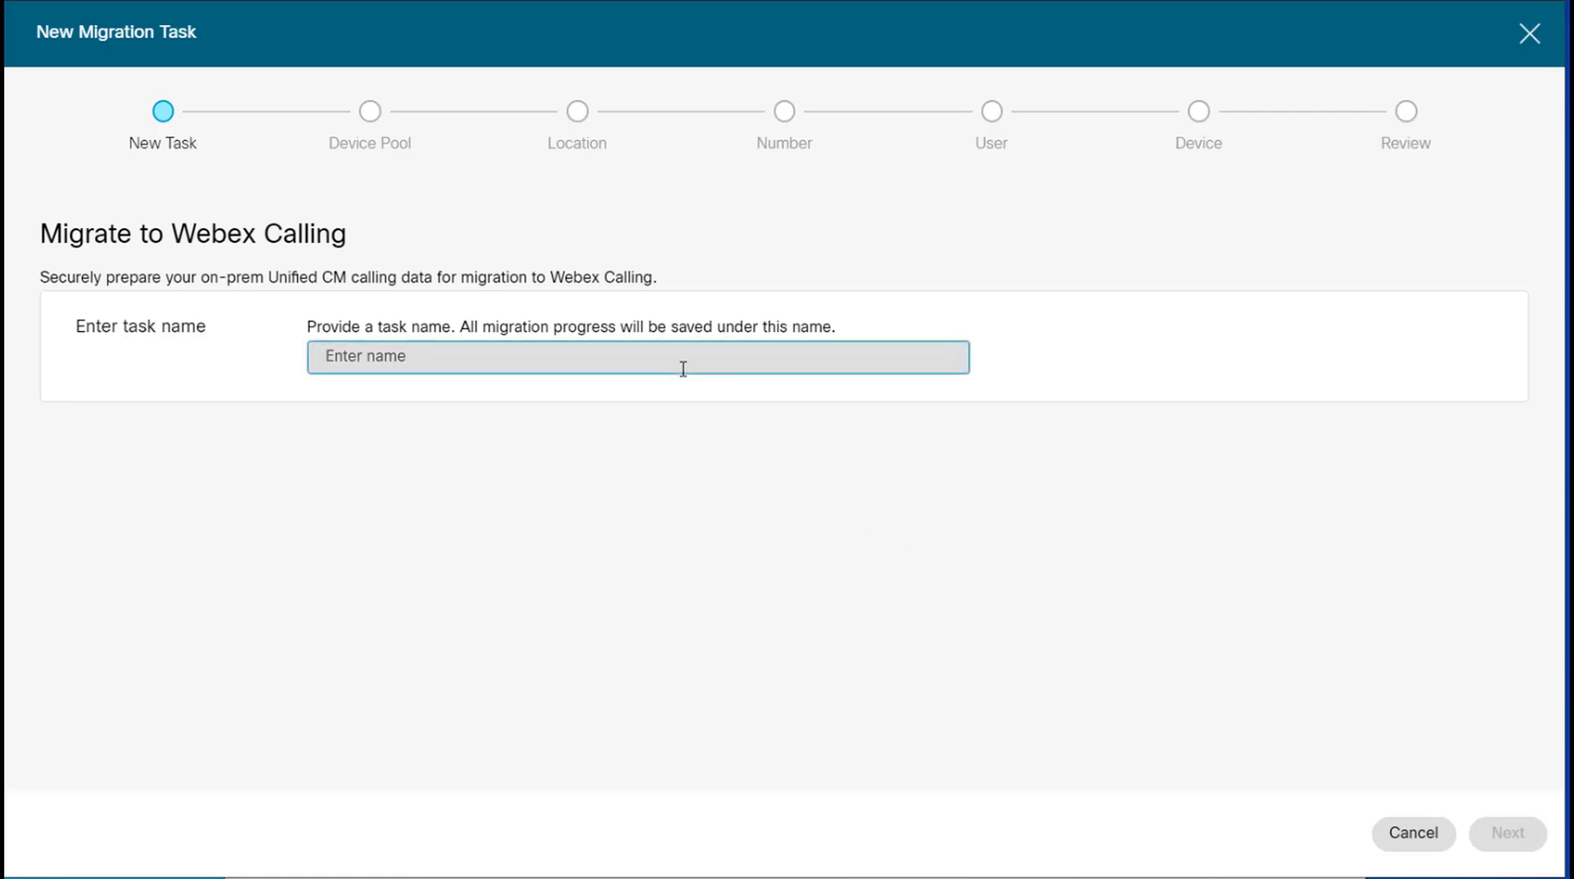
type("My M")
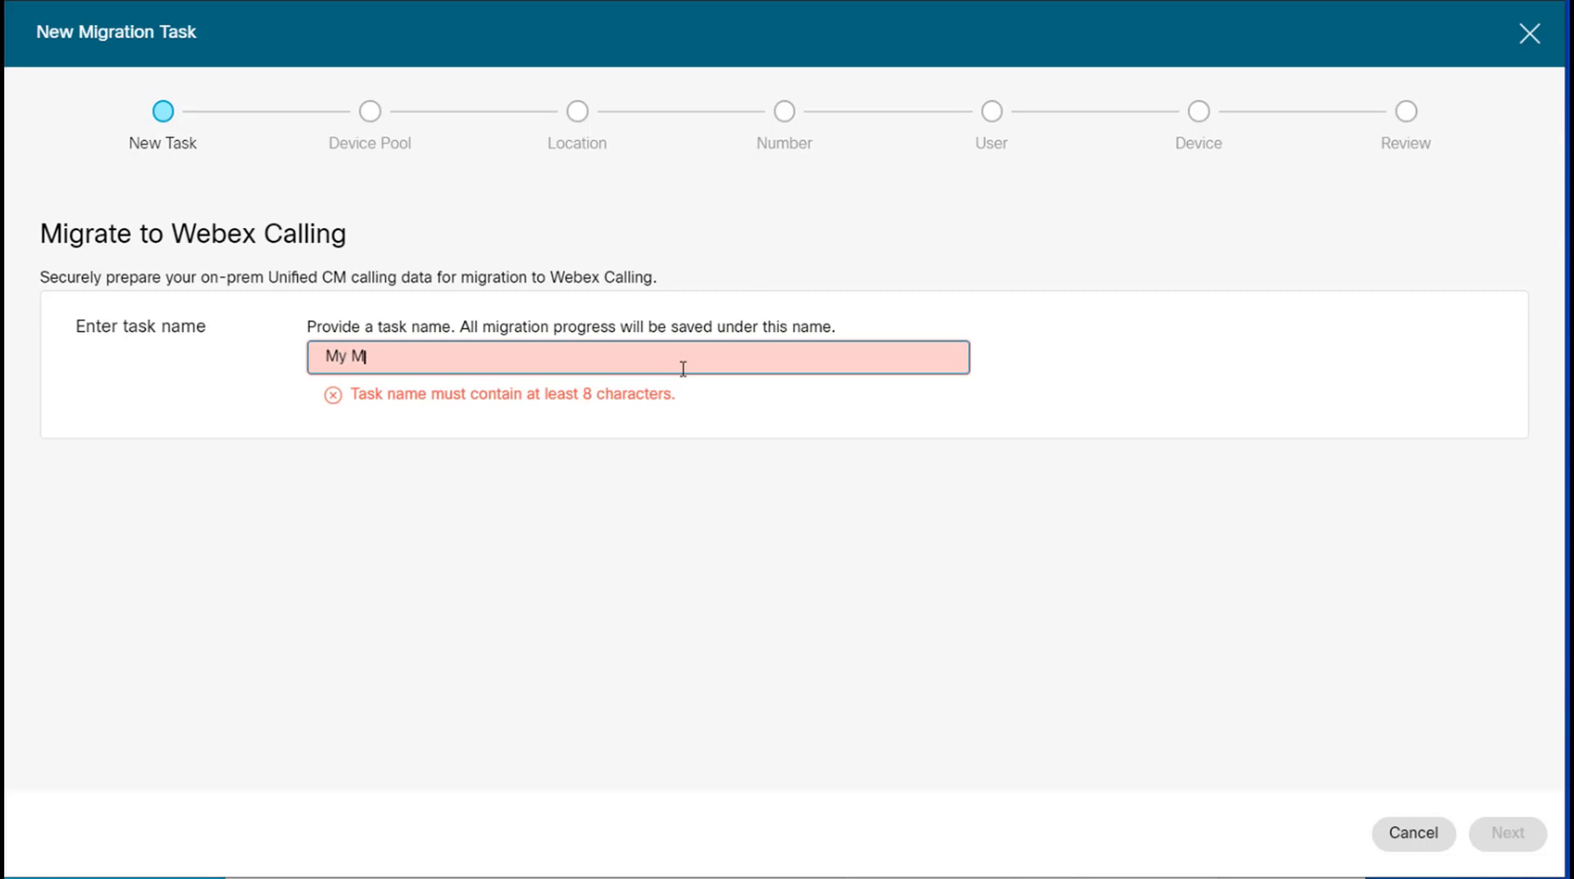
type("igration")
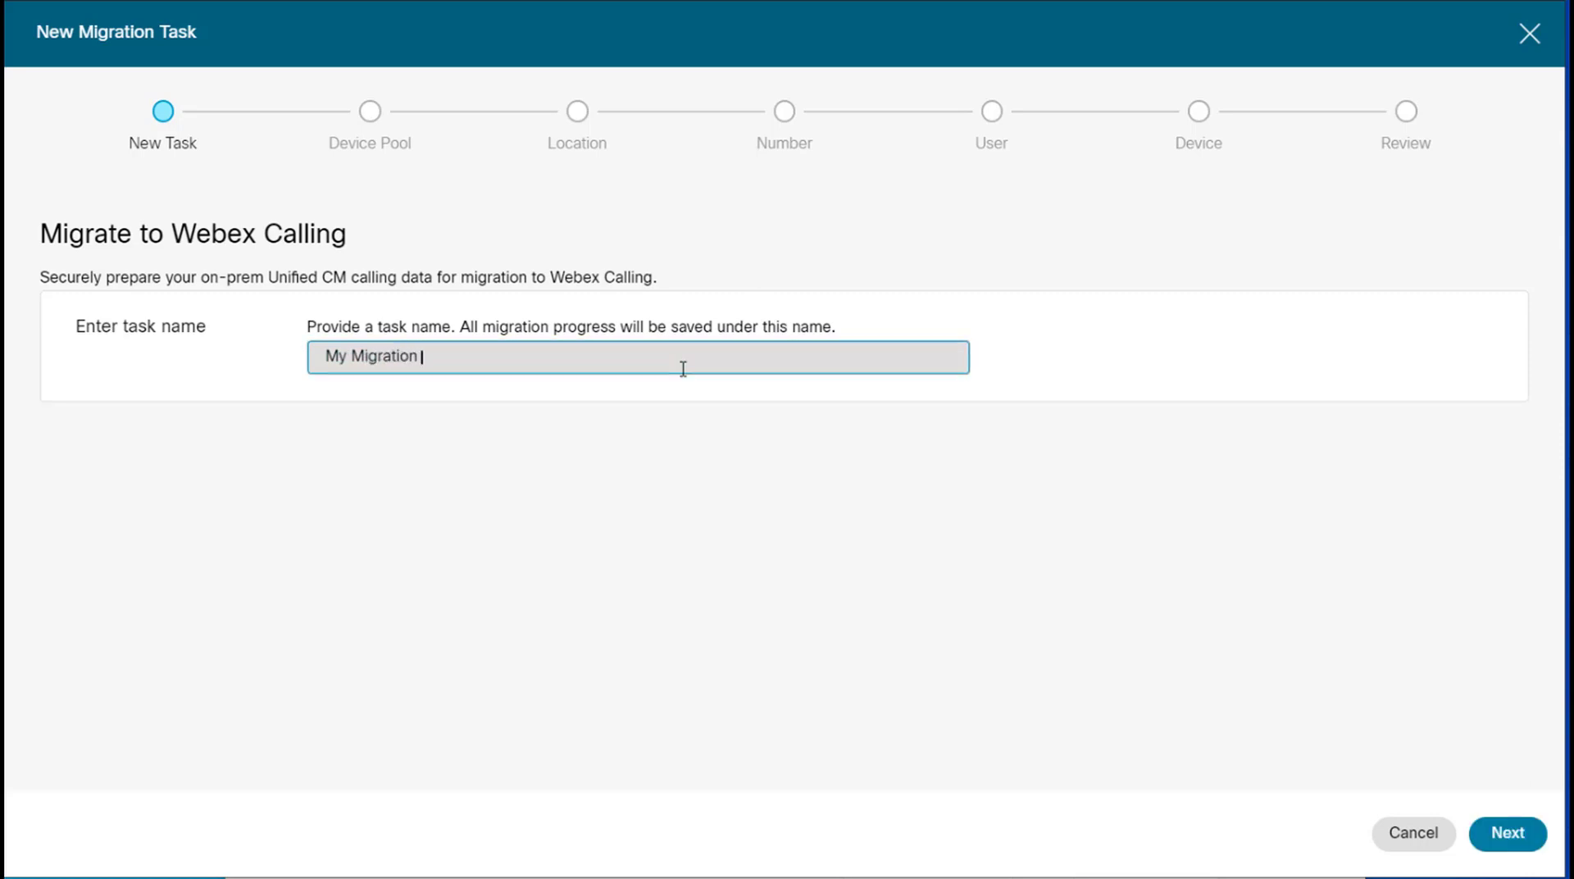
type(" Task New")
left_click(1514, 830)
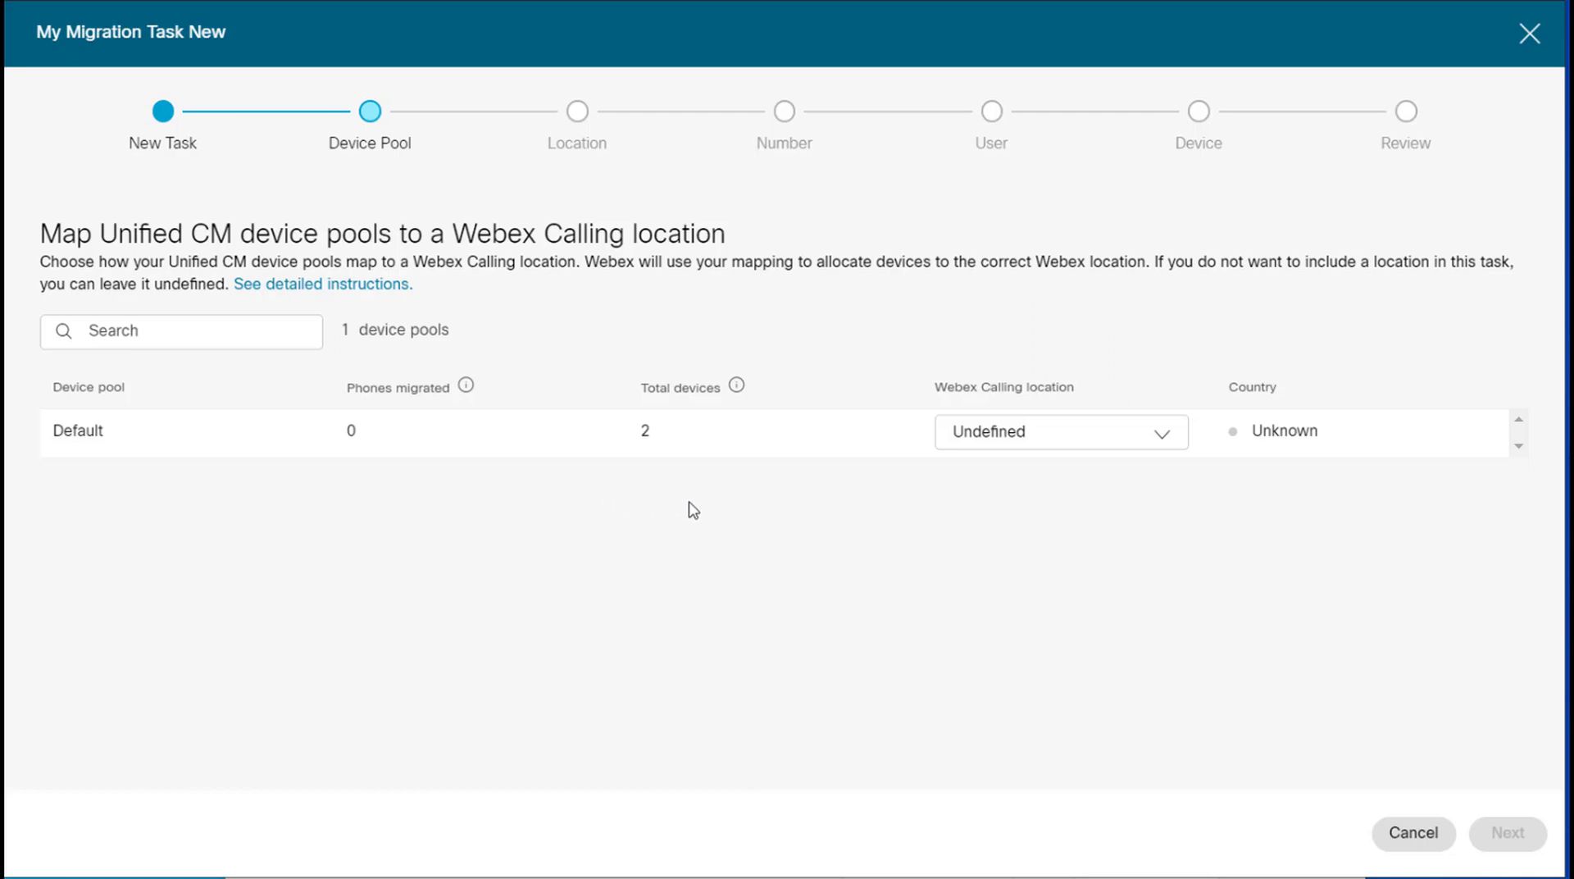
- Map the Default device pool to the TME Demo location and select that location for migration, continuing to the number stage
left_click(1152, 447)
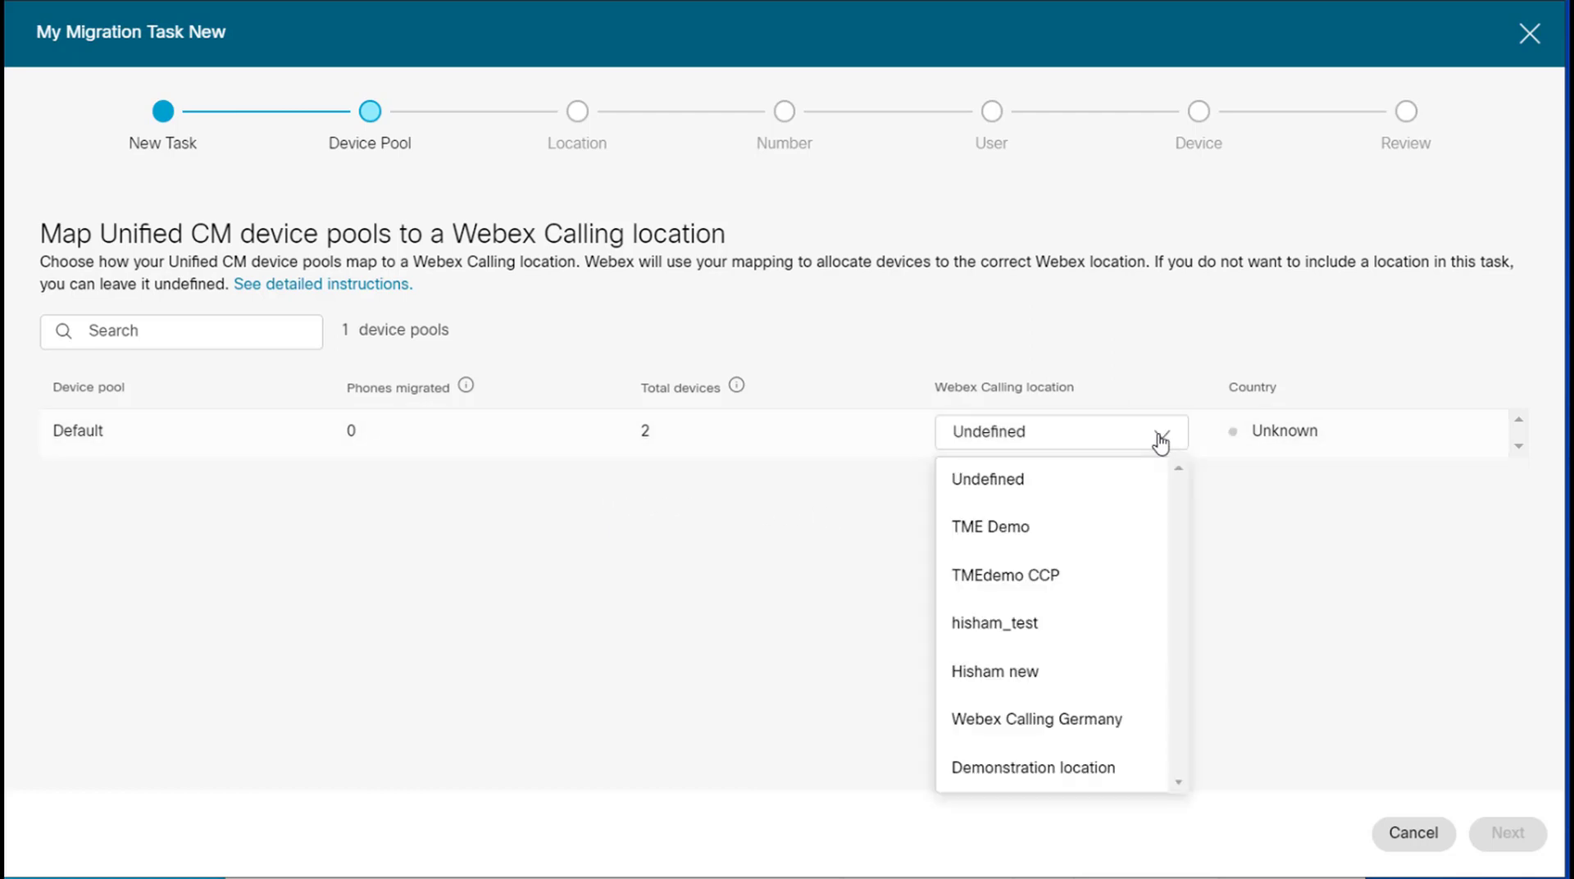
left_click(986, 529)
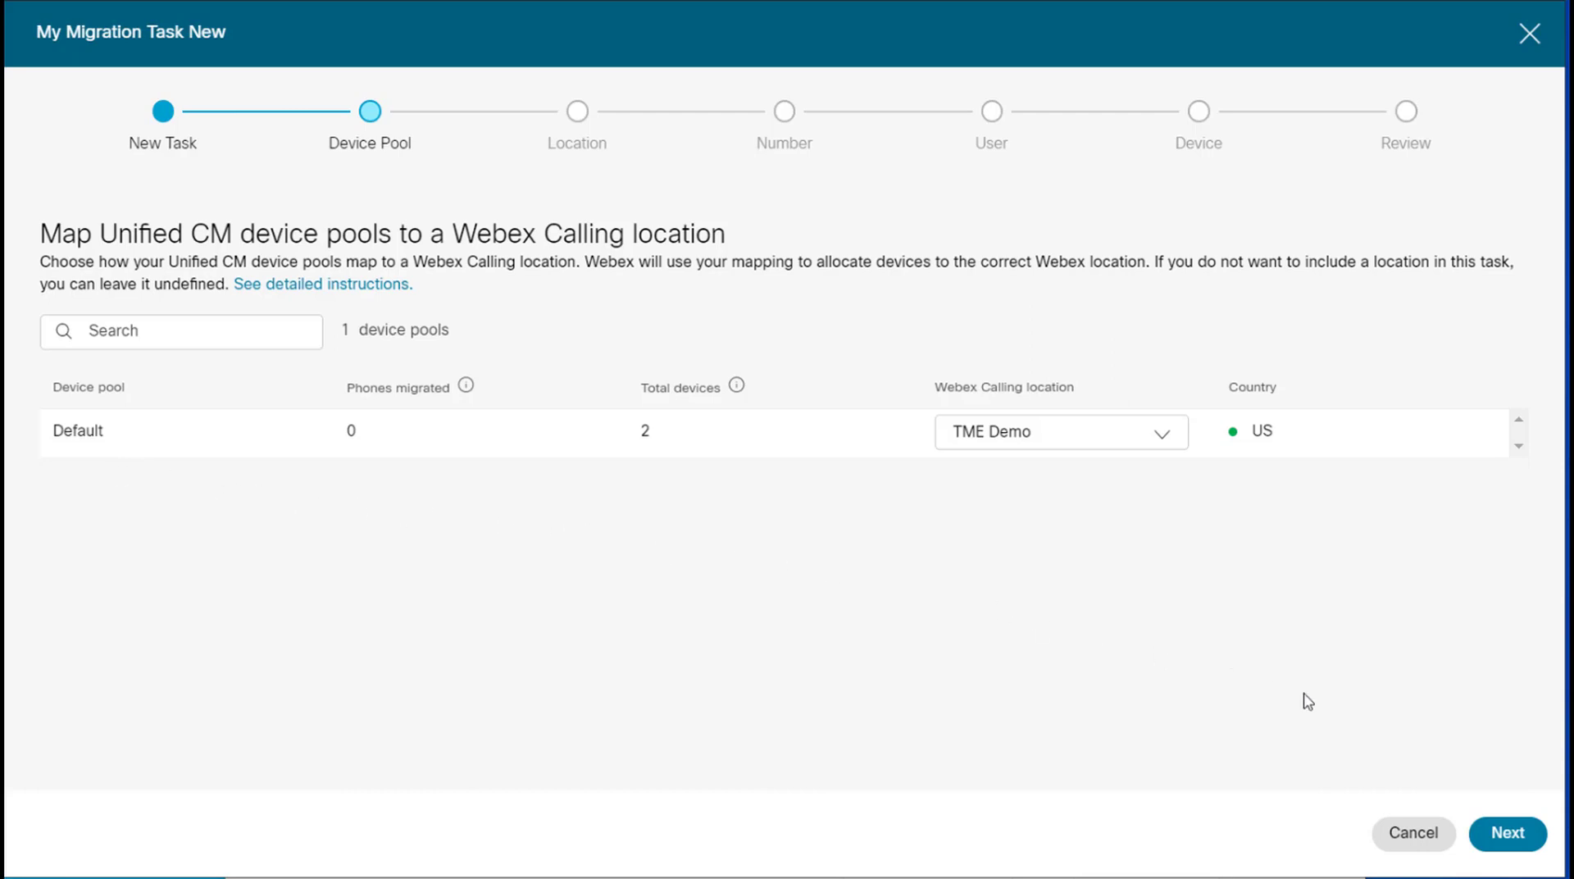
left_click(1503, 833)
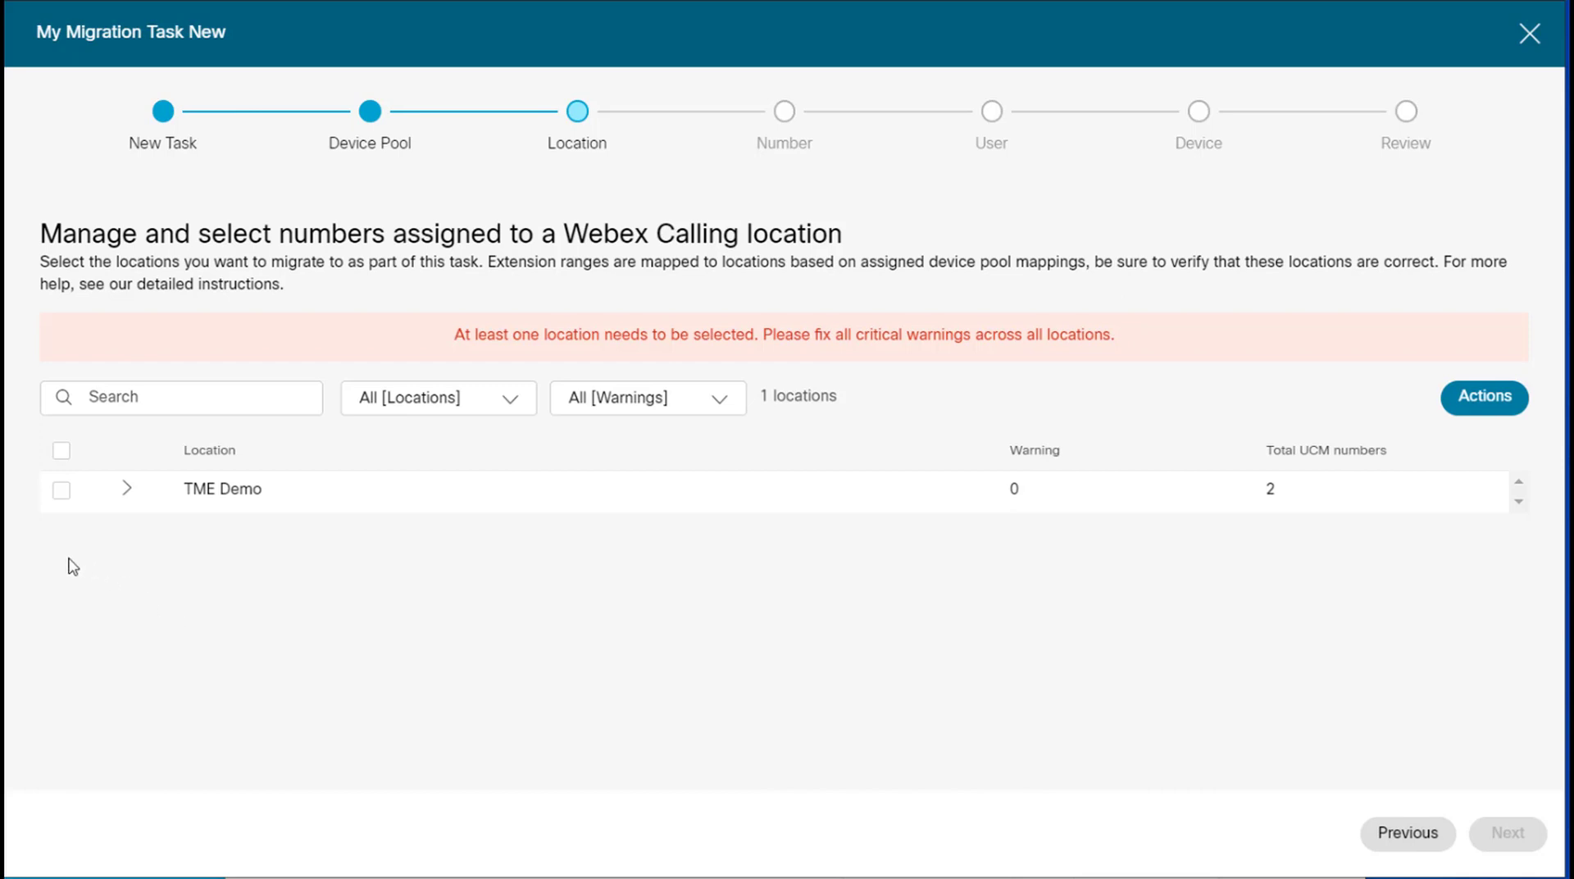
left_click(62, 451)
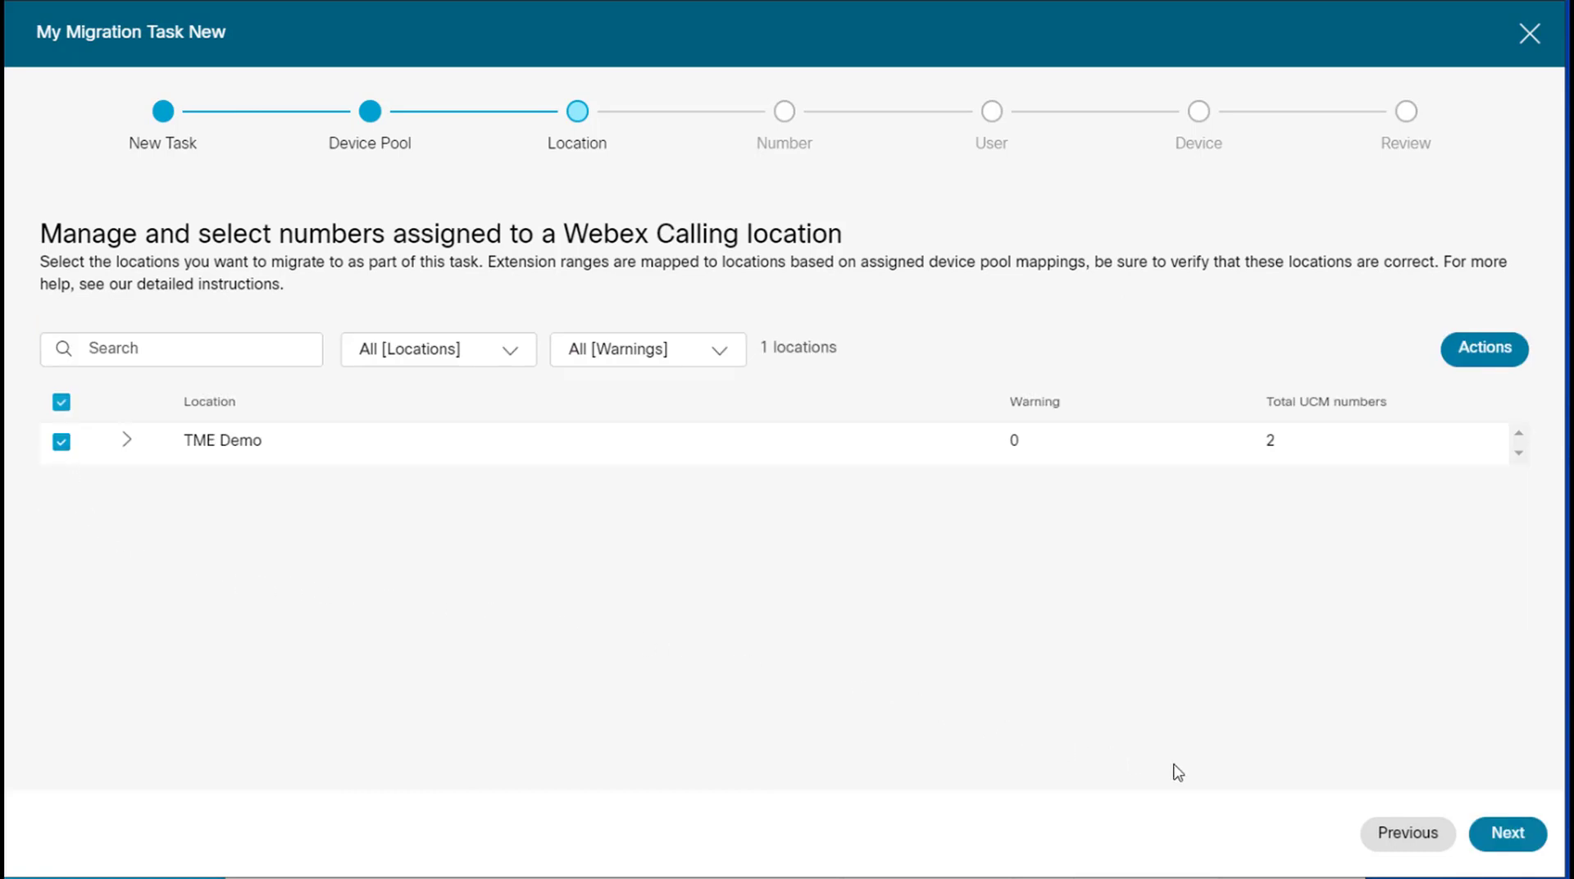
left_click(1521, 841)
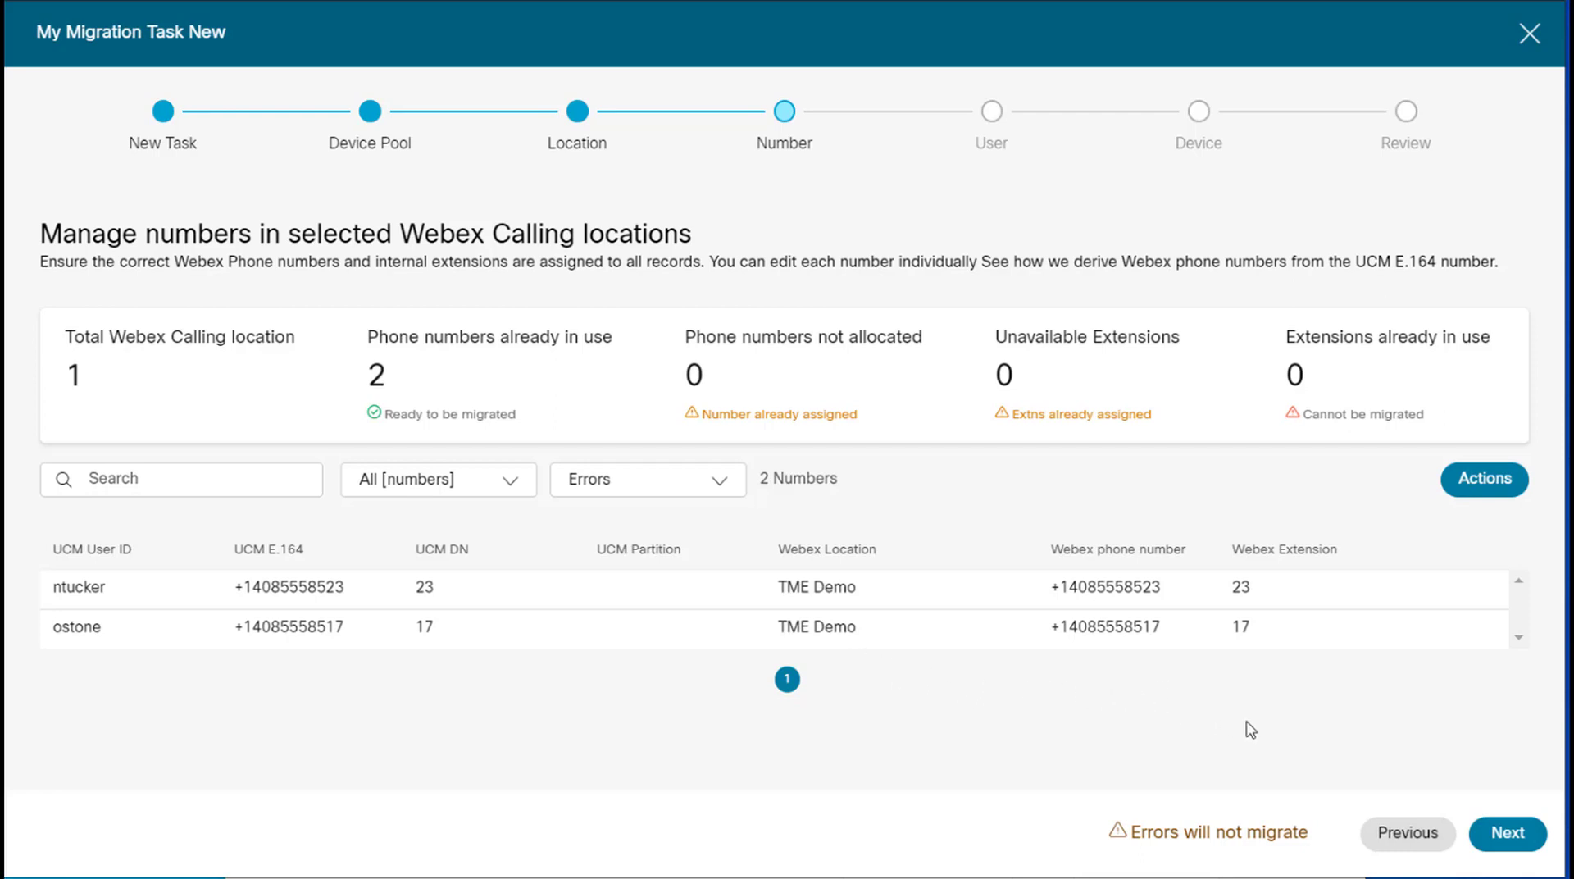
- Accept the proposed number, user and device assignments and continue to the review stage of the migration task
left_click(1490, 834)
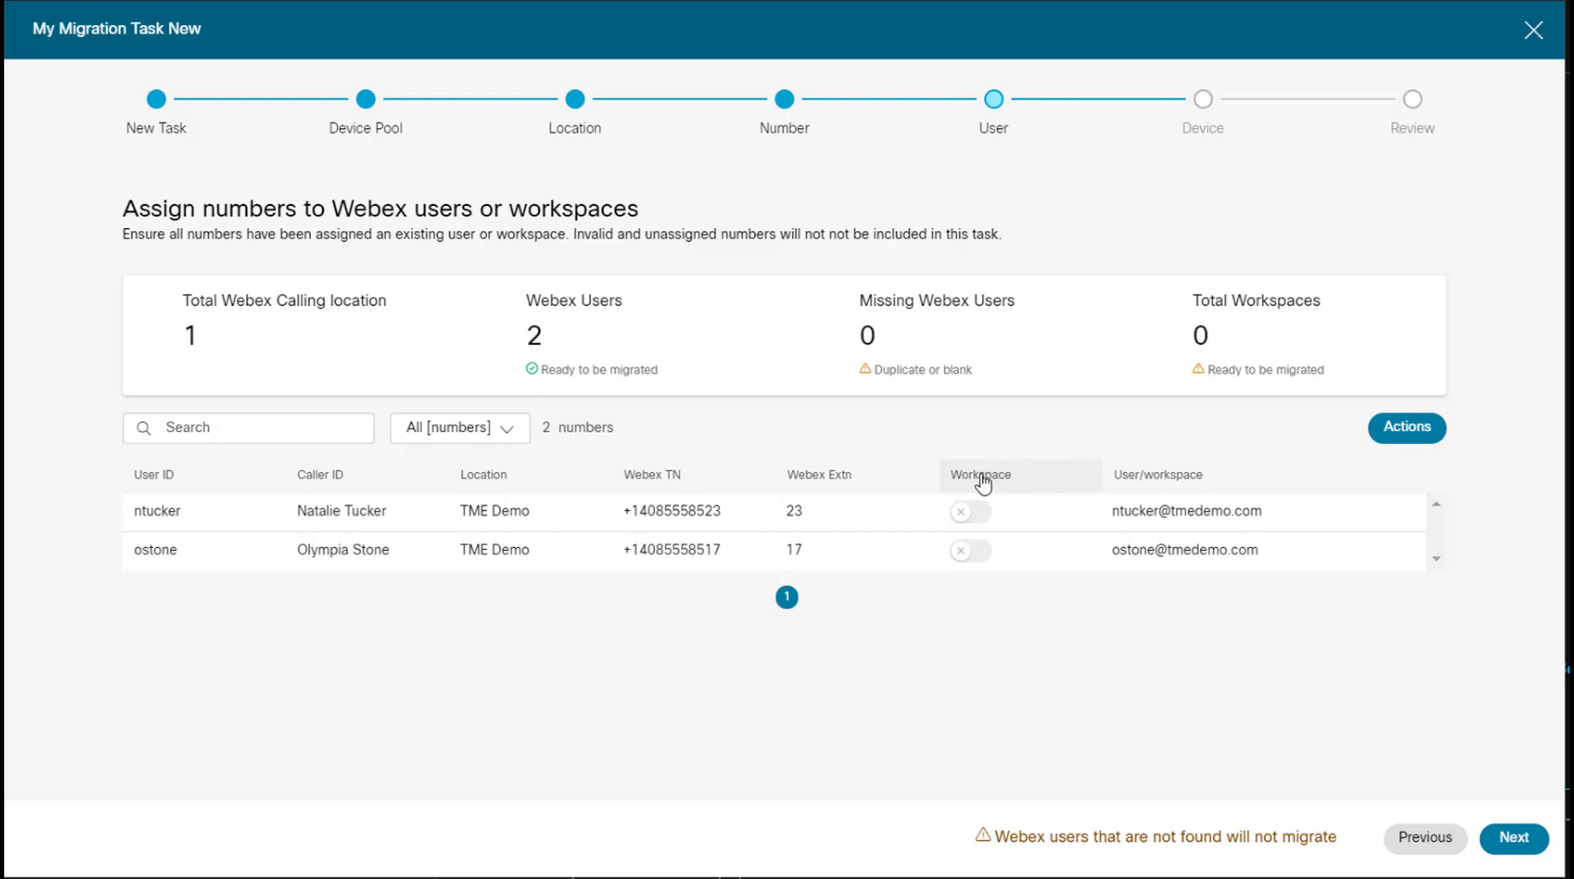
mouse_move(1099, 516)
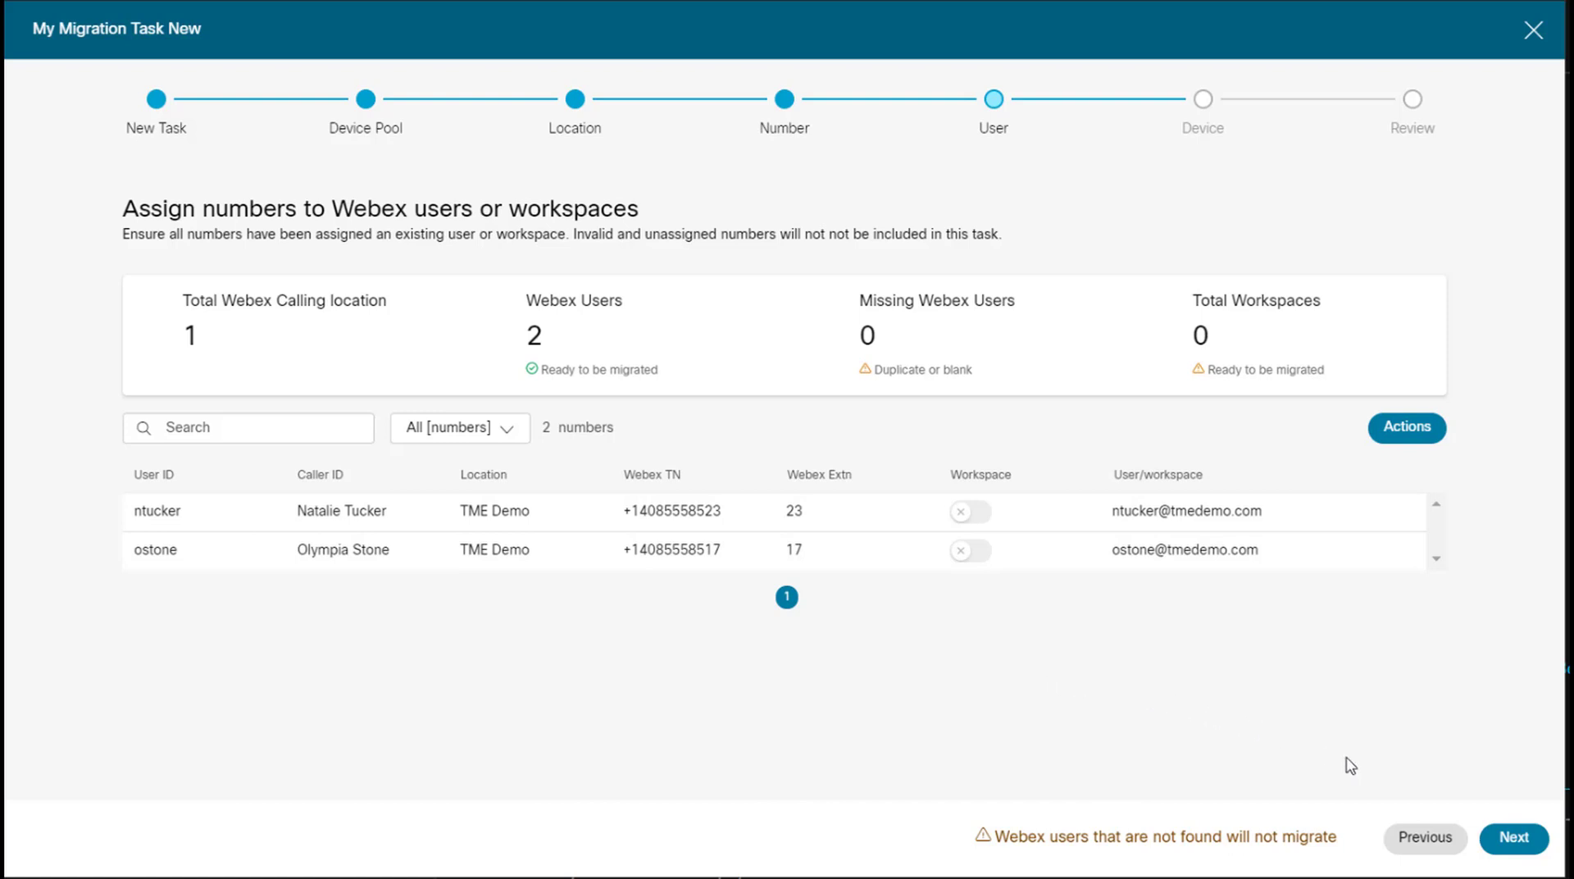
left_click(1513, 836)
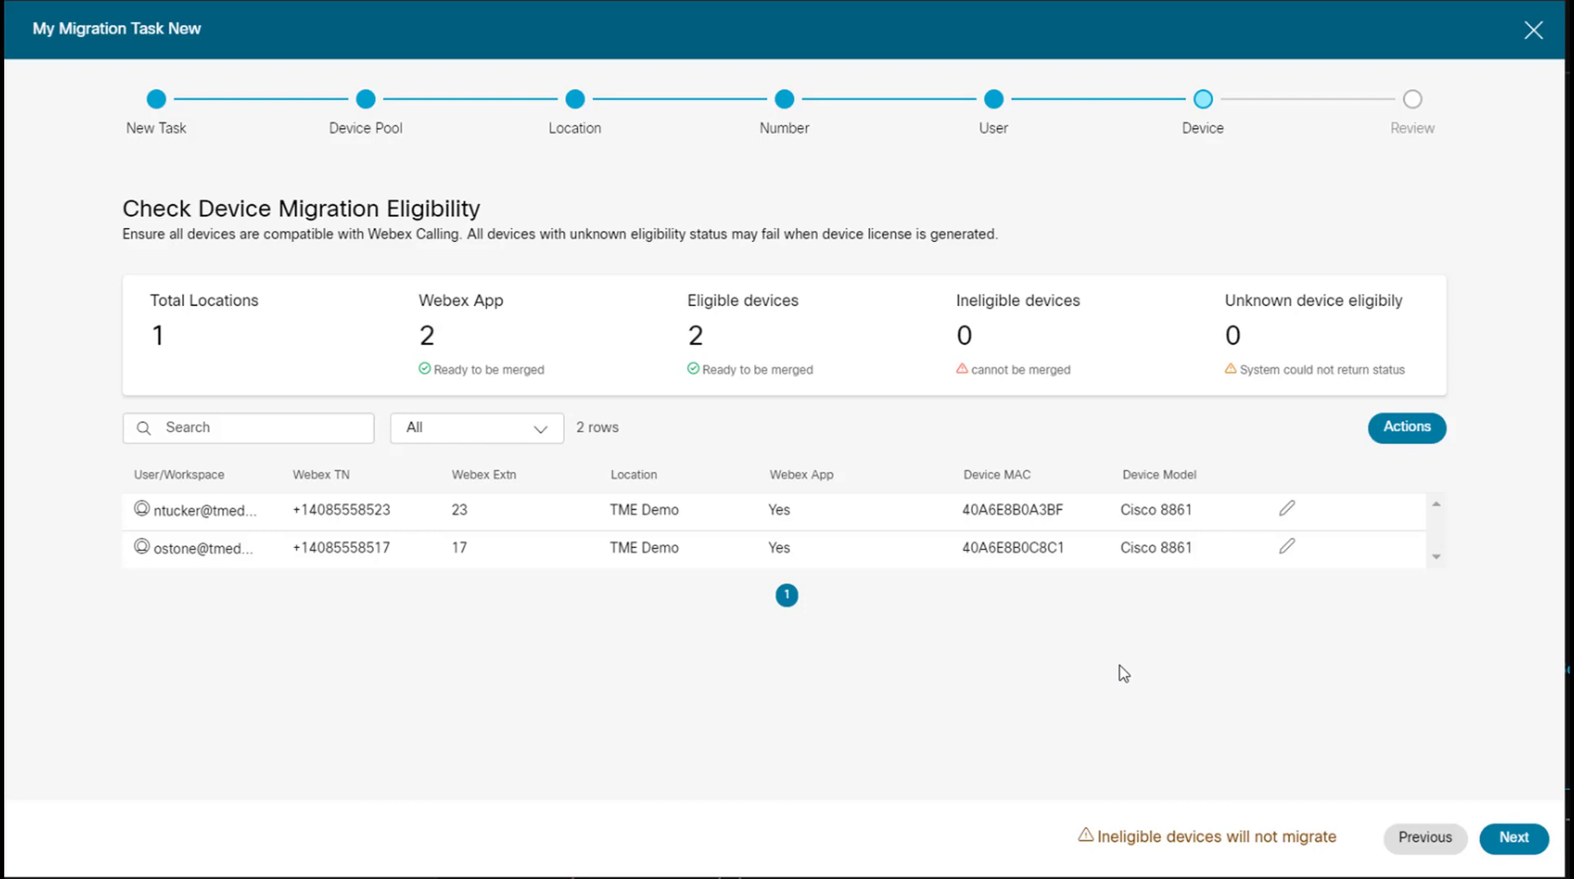
left_click(1514, 837)
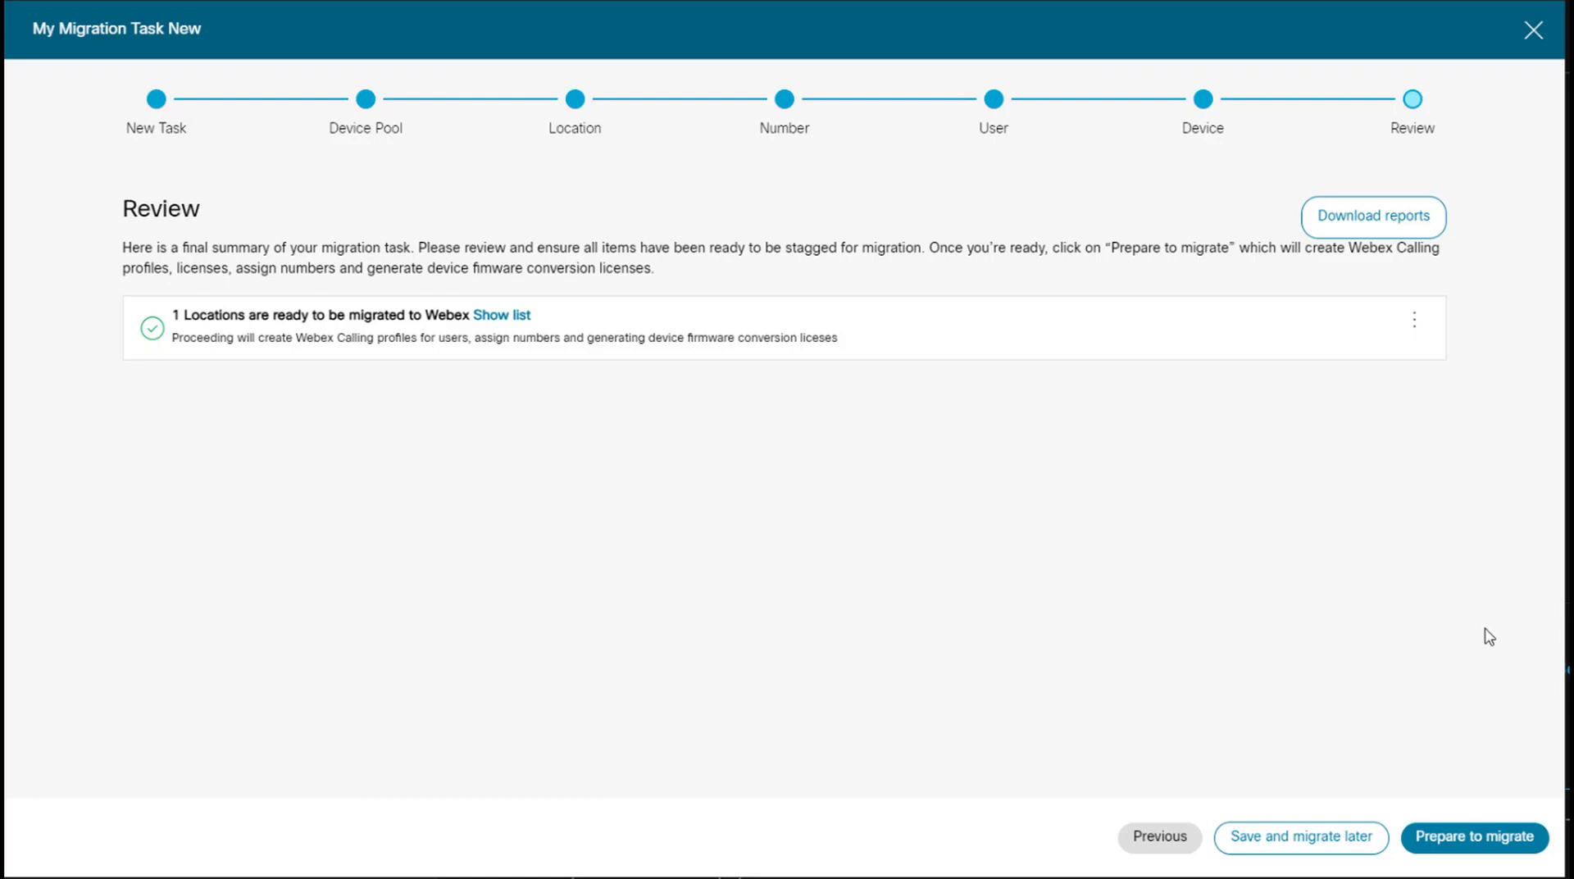
- Prepare the task for migration, accept the phone migration confirmation and close the preparation notice
left_click(1474, 838)
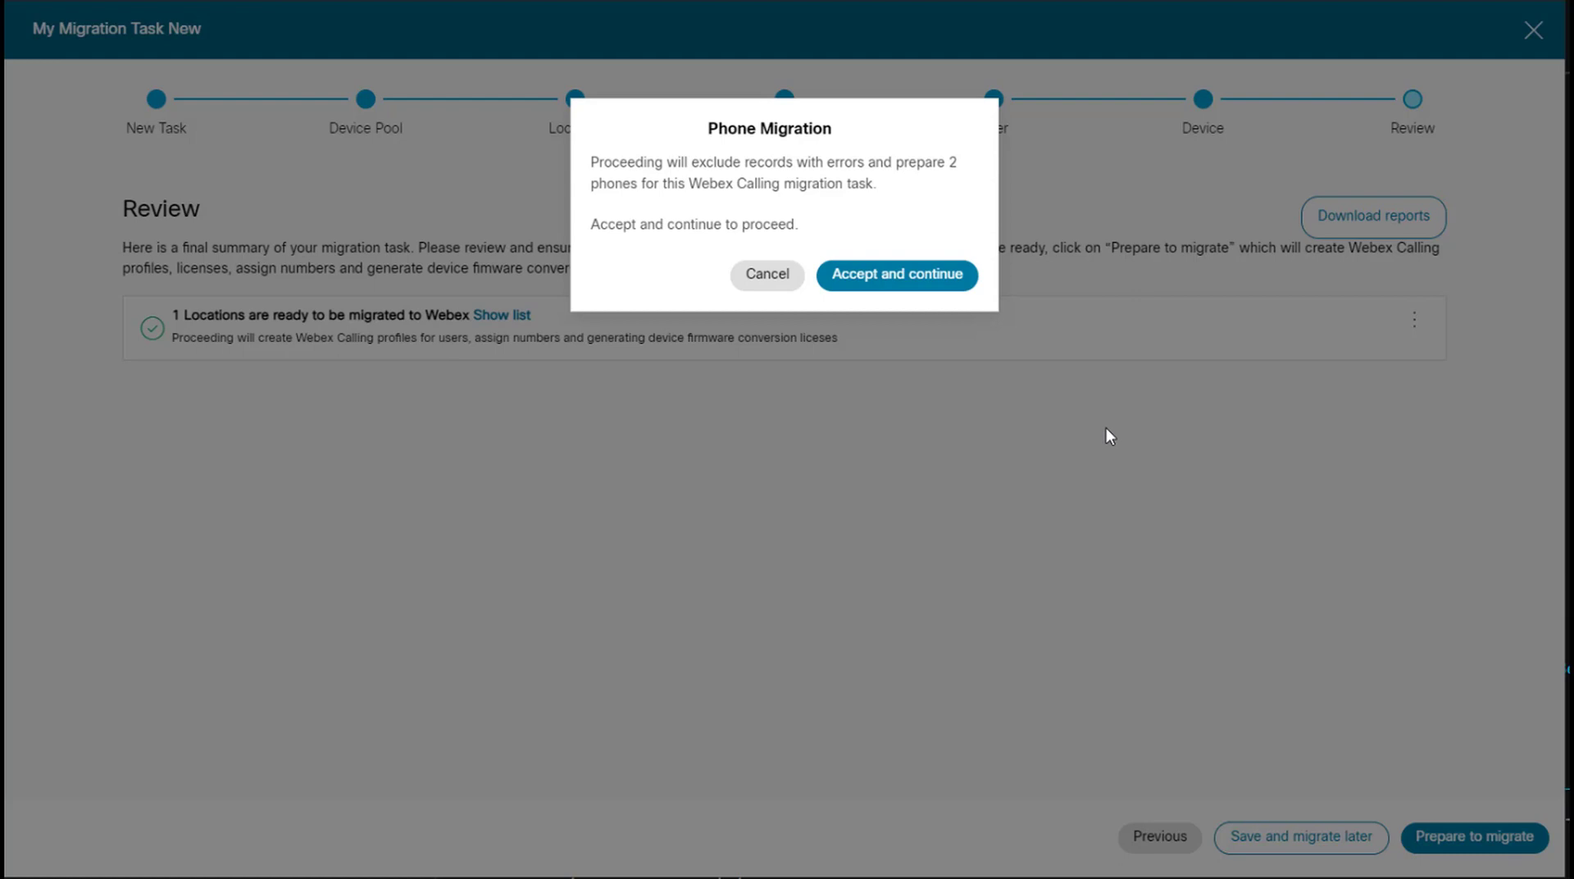
left_click(884, 283)
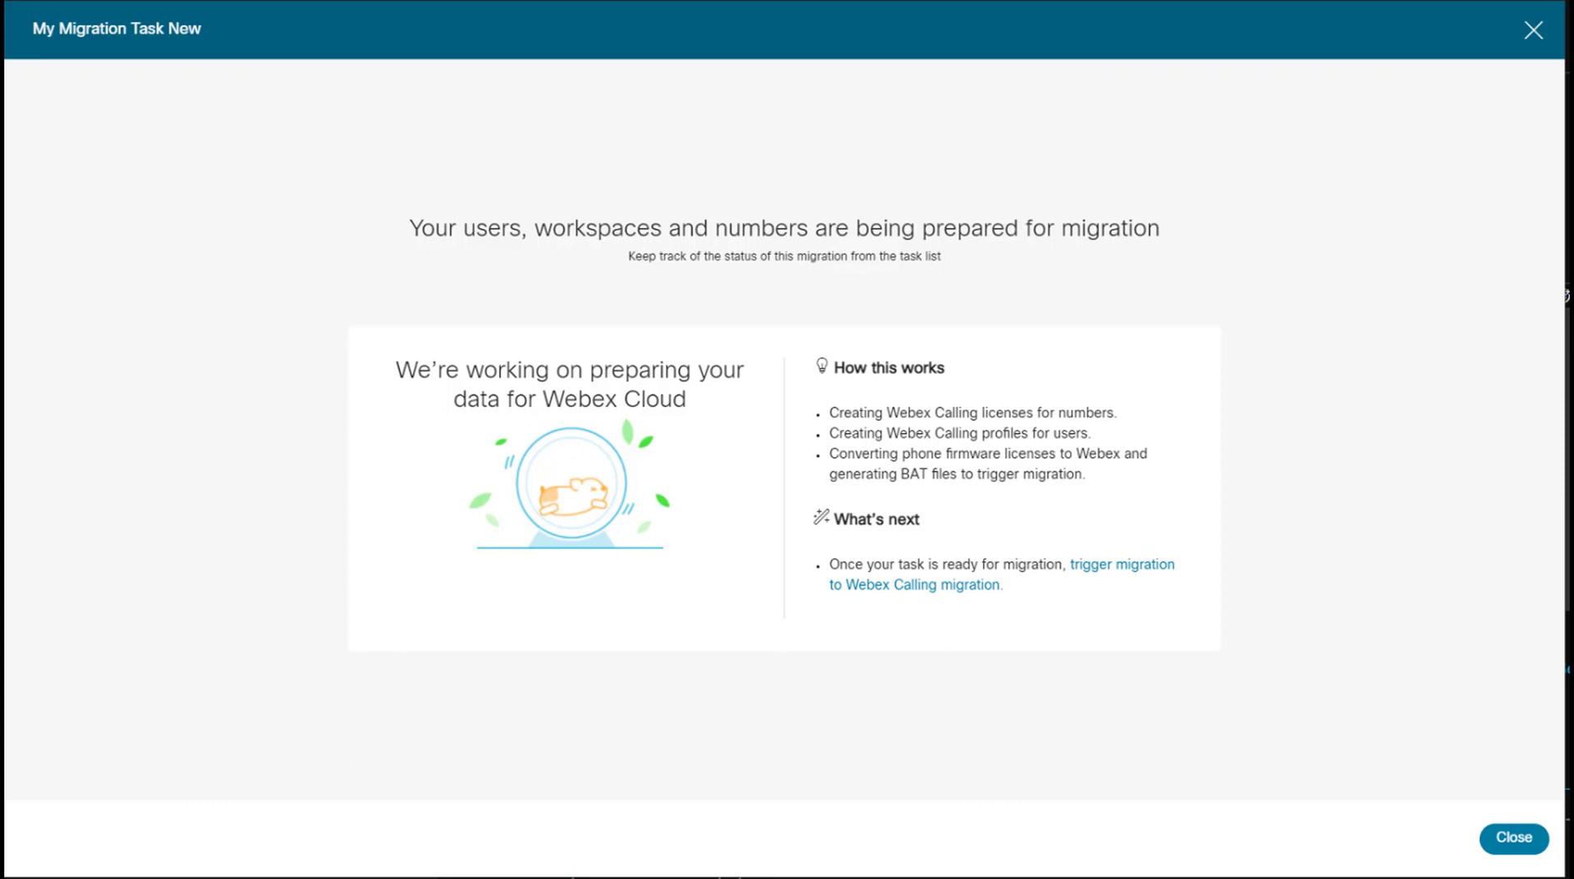
left_click(1509, 841)
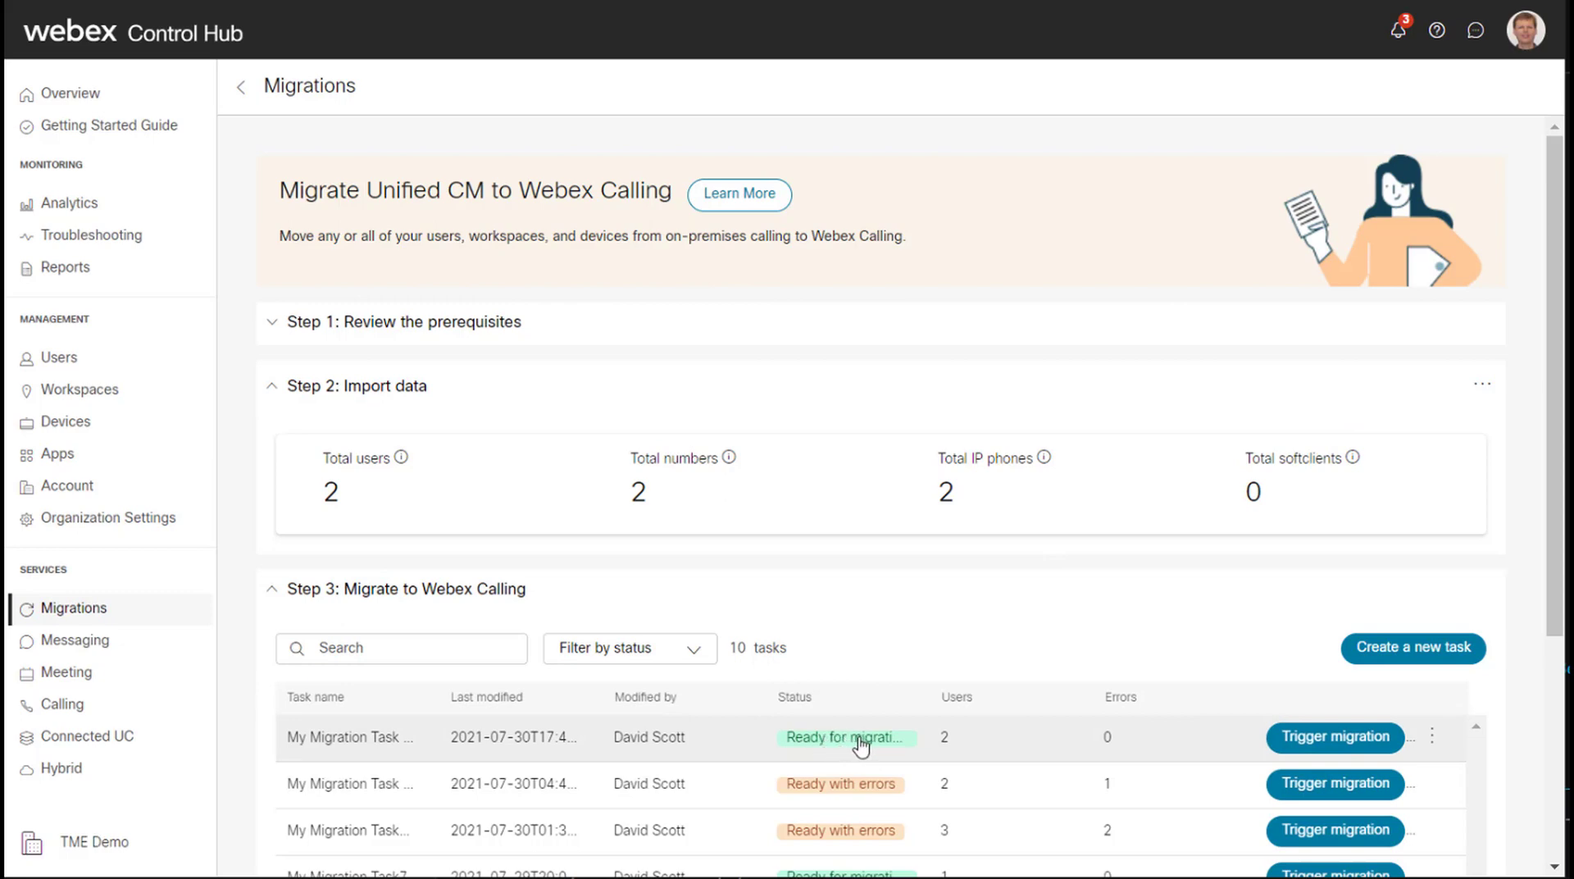
- Examine the new task's successful device records and available actions, and return to the migrations overview
left_click(832, 745)
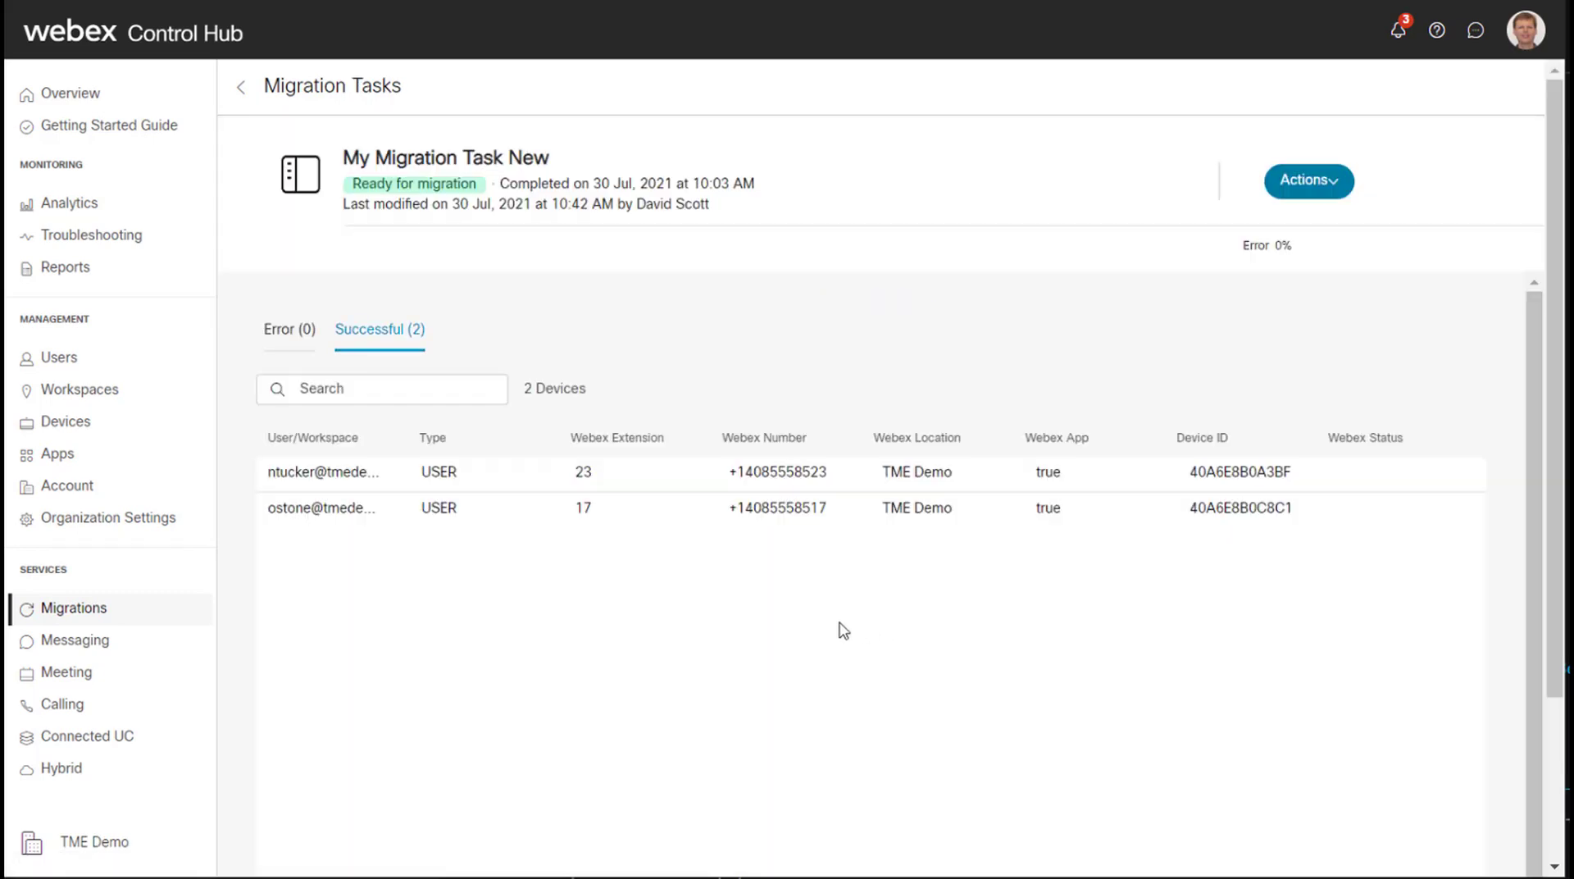
left_click(1315, 182)
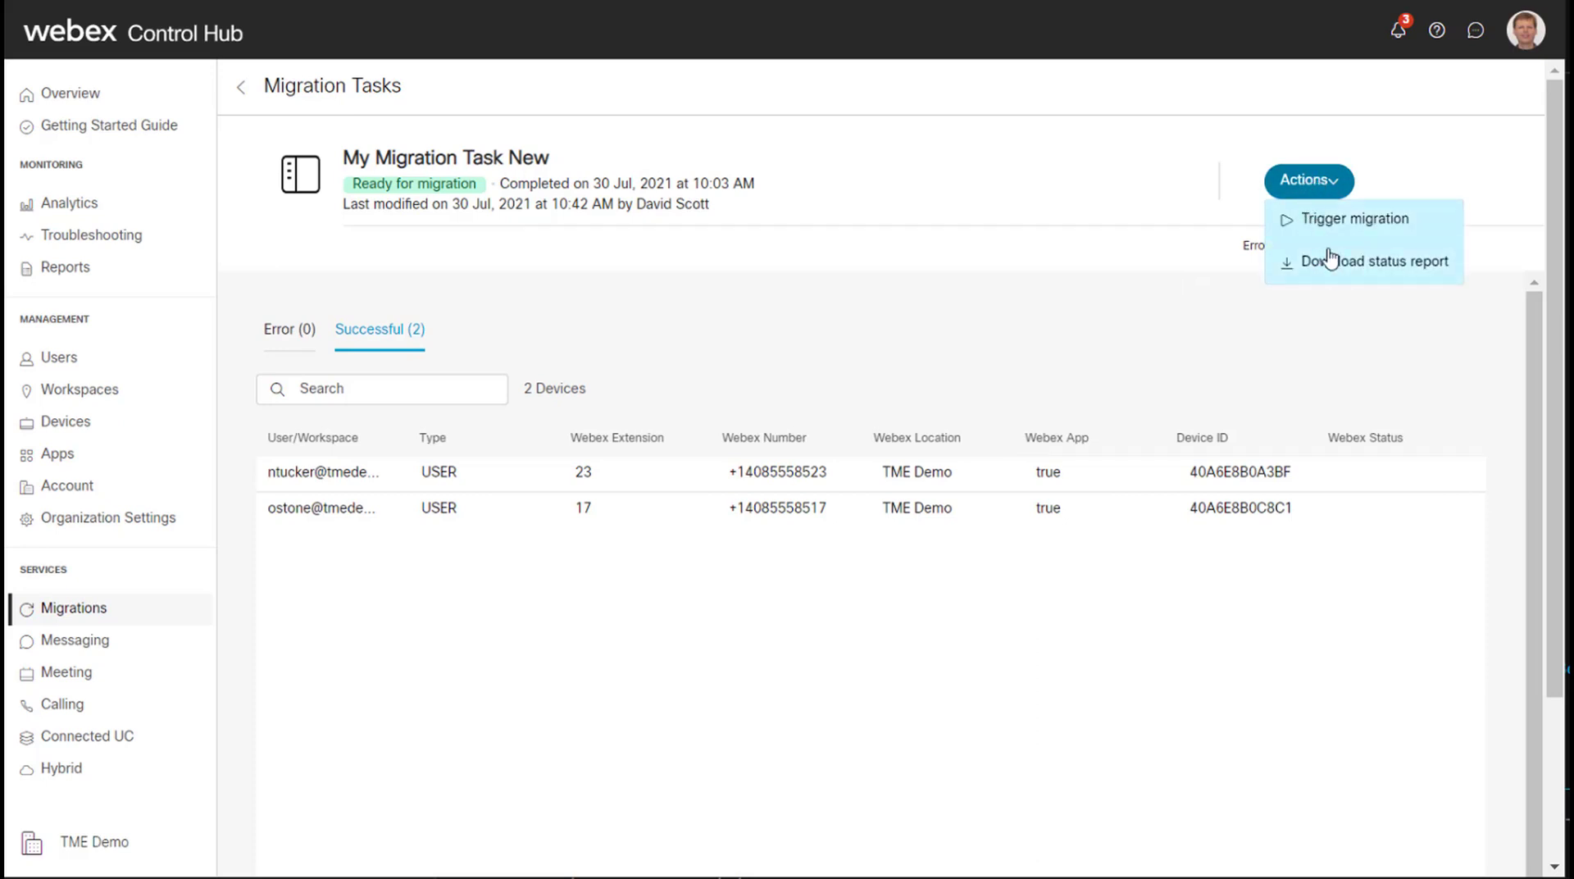
left_click(1064, 310)
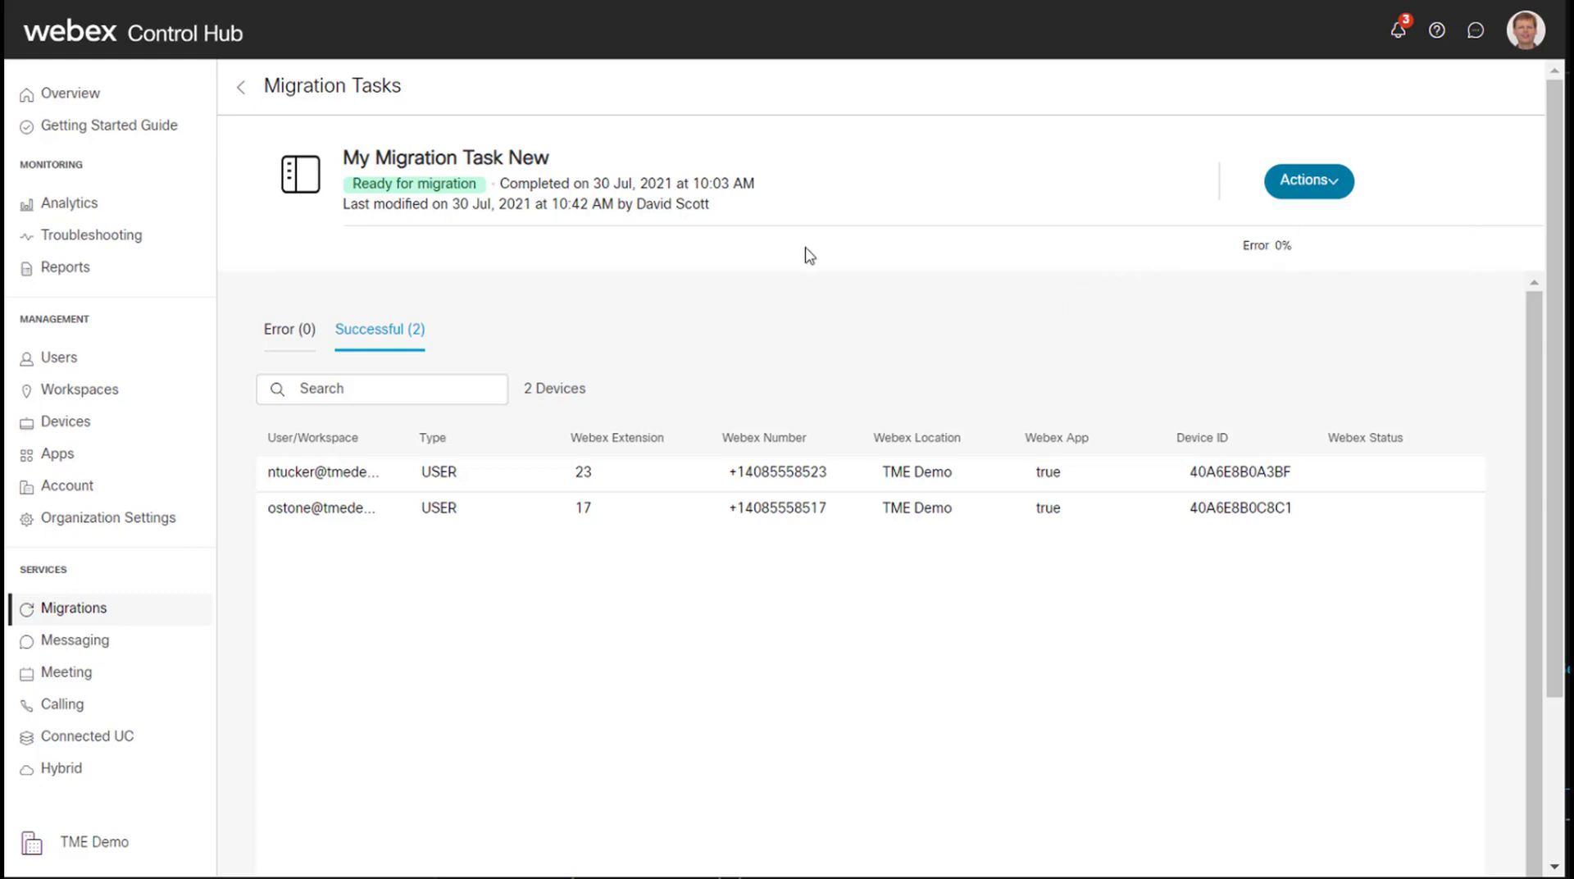
left_click(249, 88)
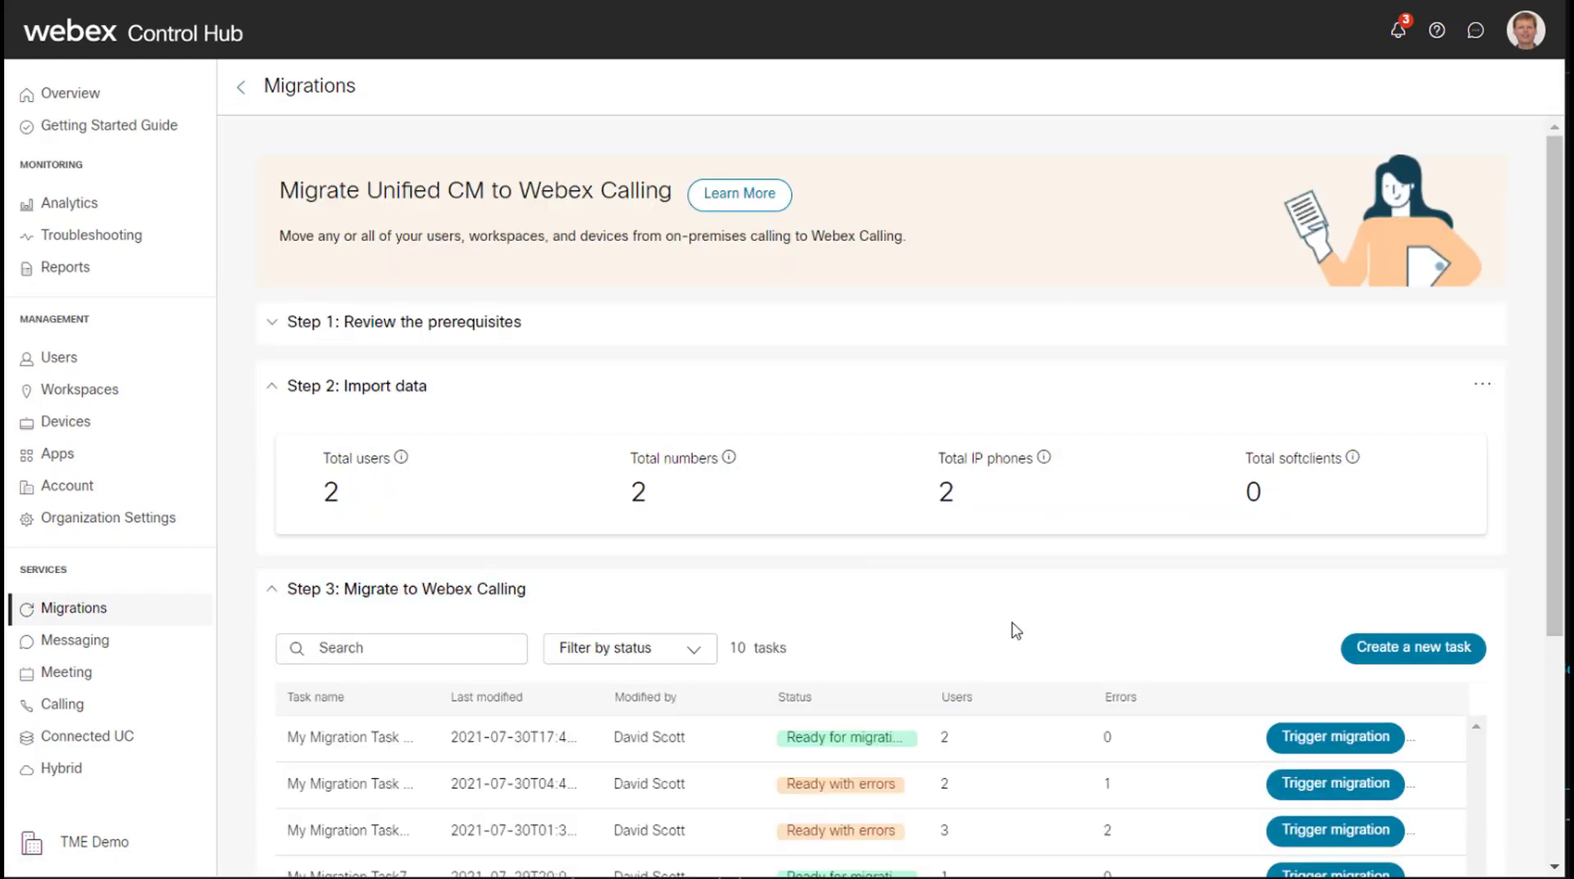
- Trigger migration for the newest task, download its migration files and inspect the folders inside the devices manifest archive
left_click(1290, 742)
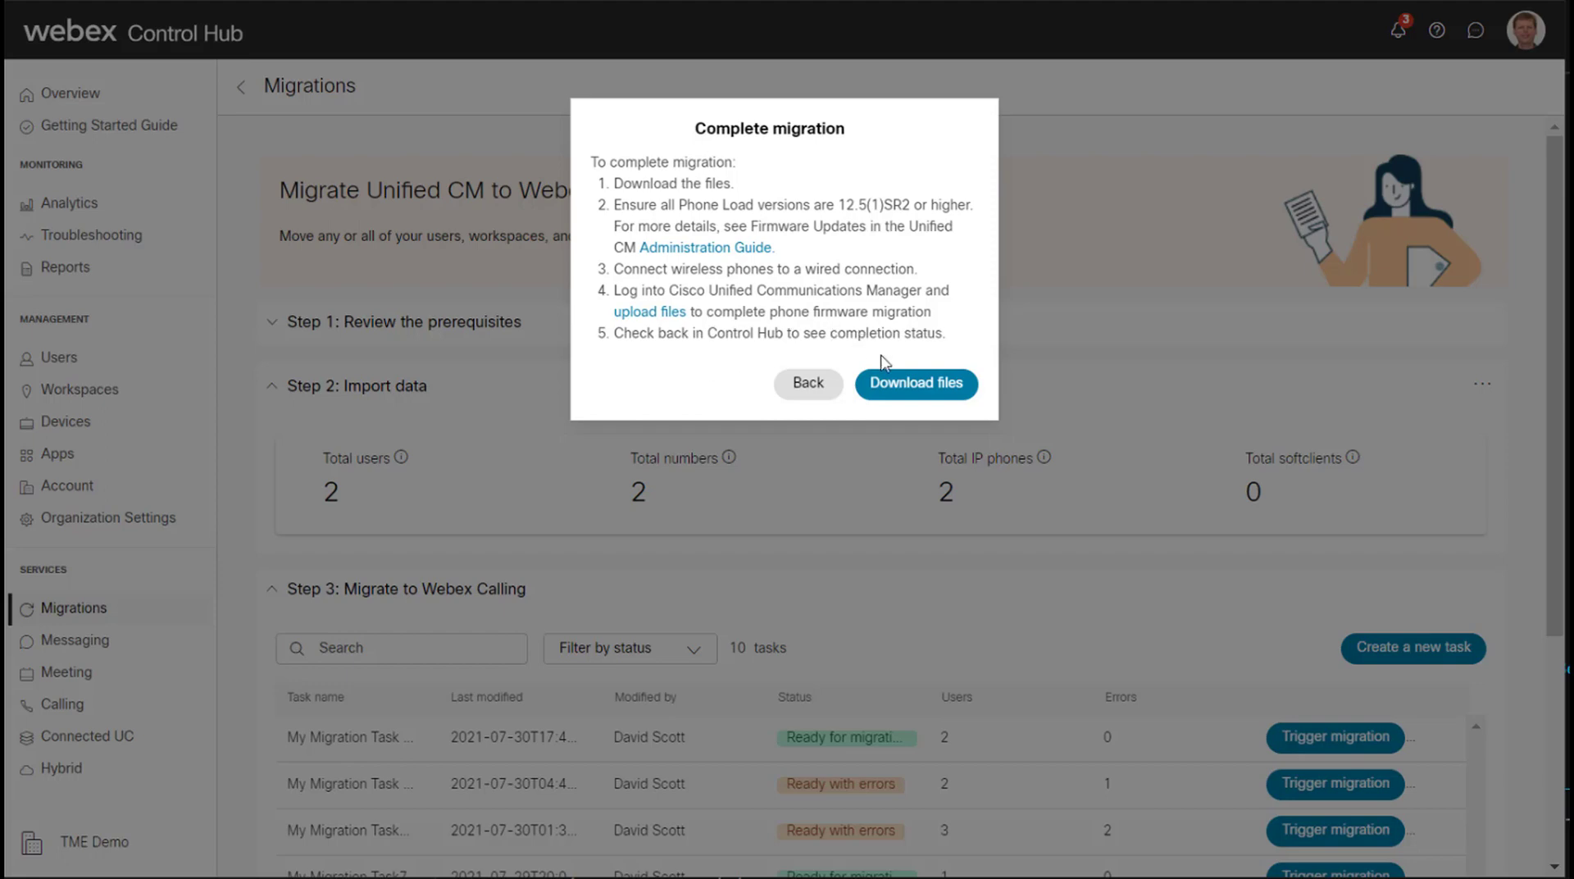
left_click(905, 388)
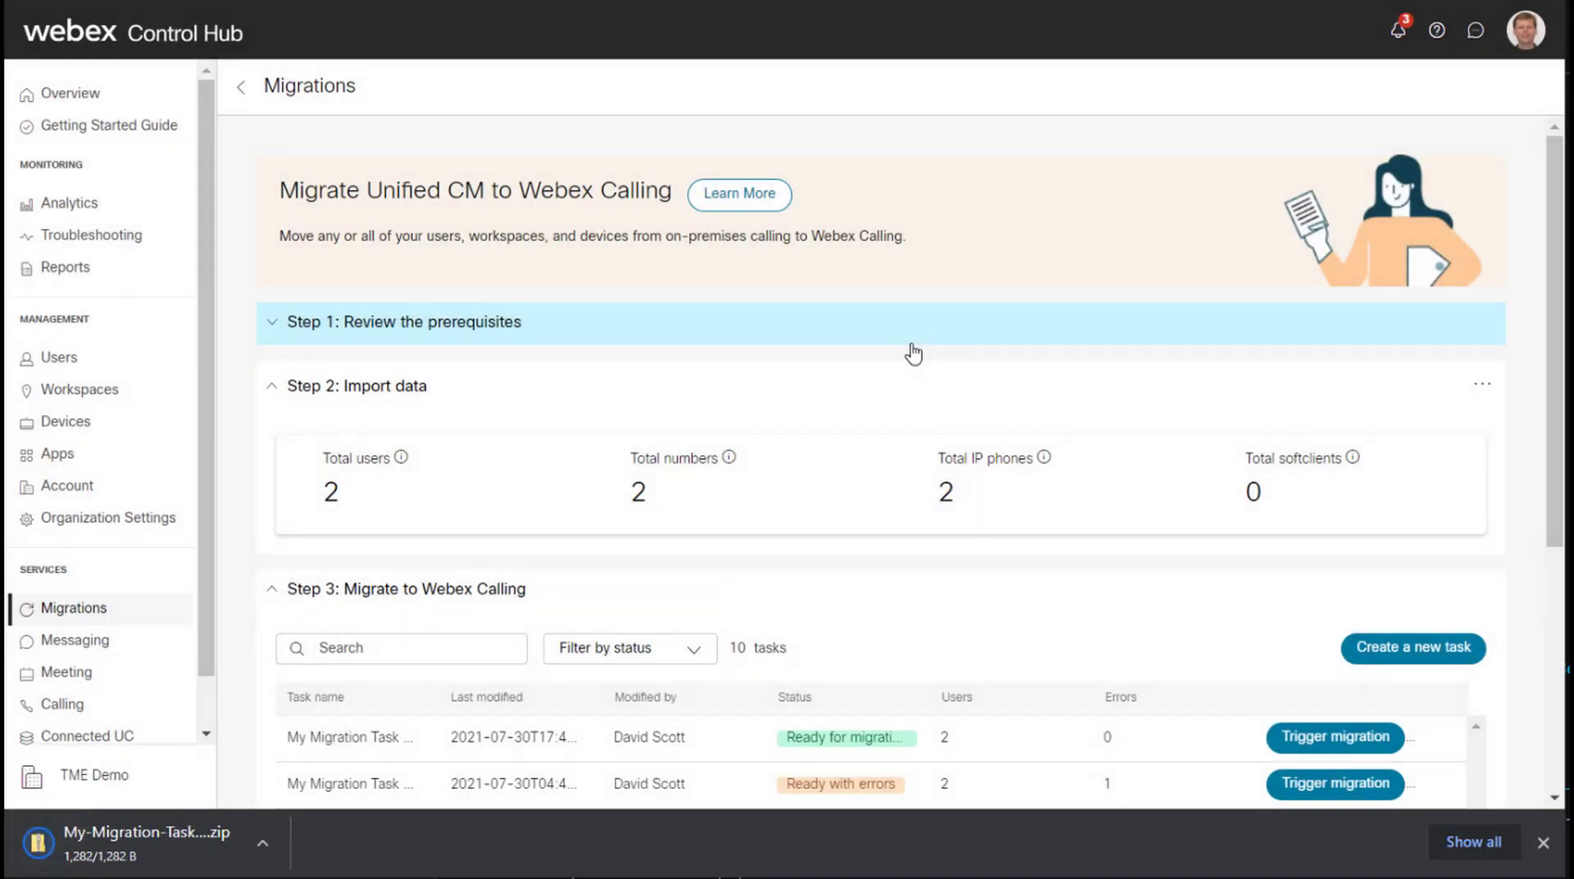
left_click(202, 836)
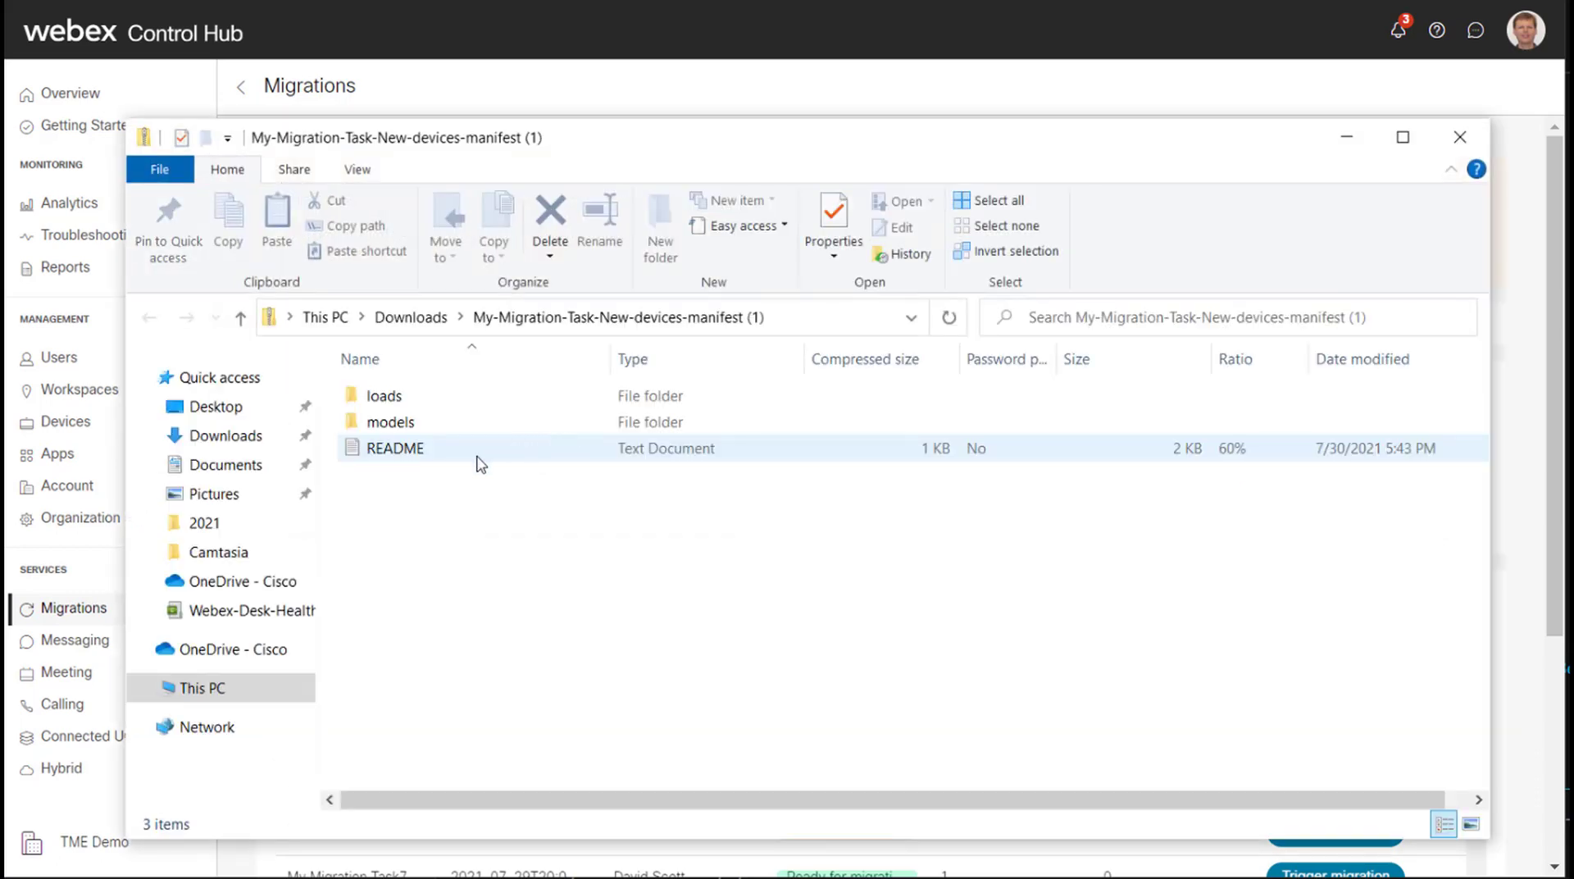
left_click(403, 418)
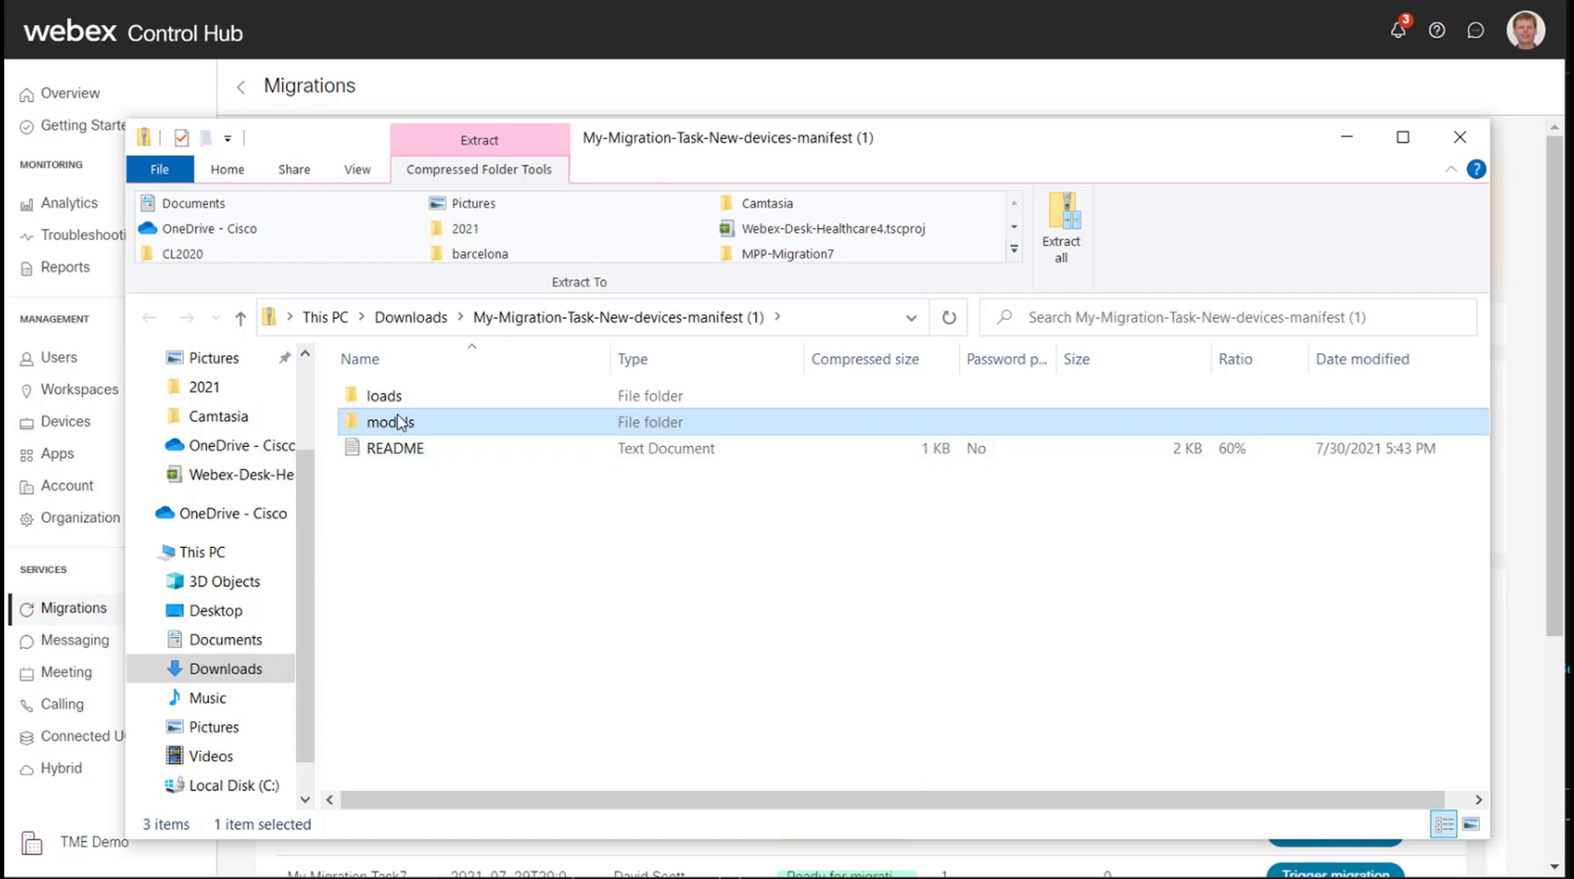
left_click(1344, 139)
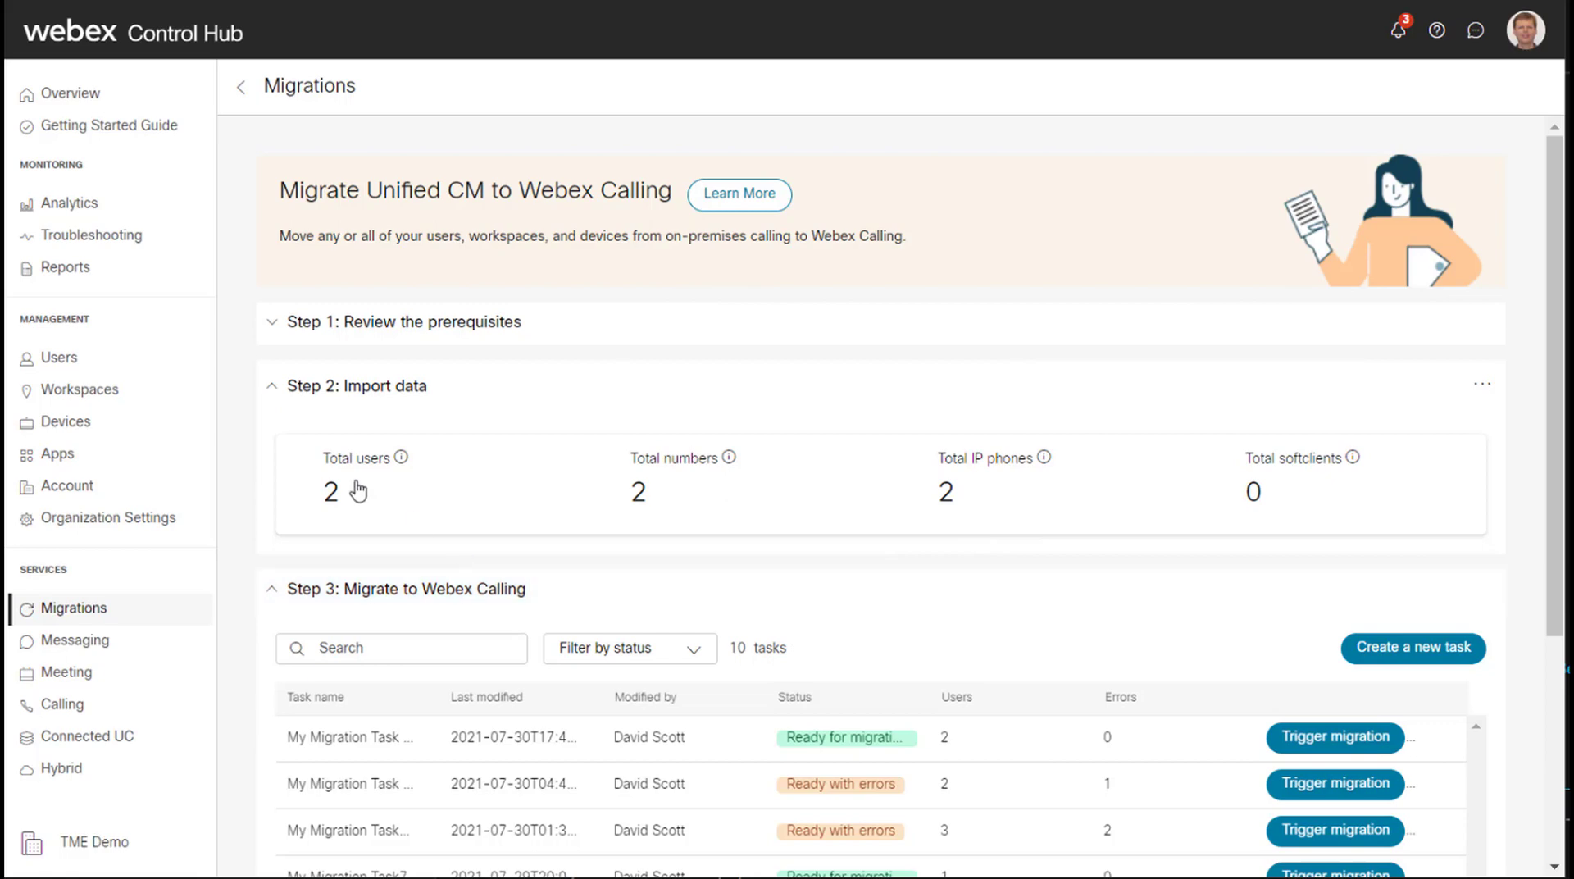
- Search the user list for the migrated user by last name and examine the details of their Cisco 8861 phone
left_click(102, 365)
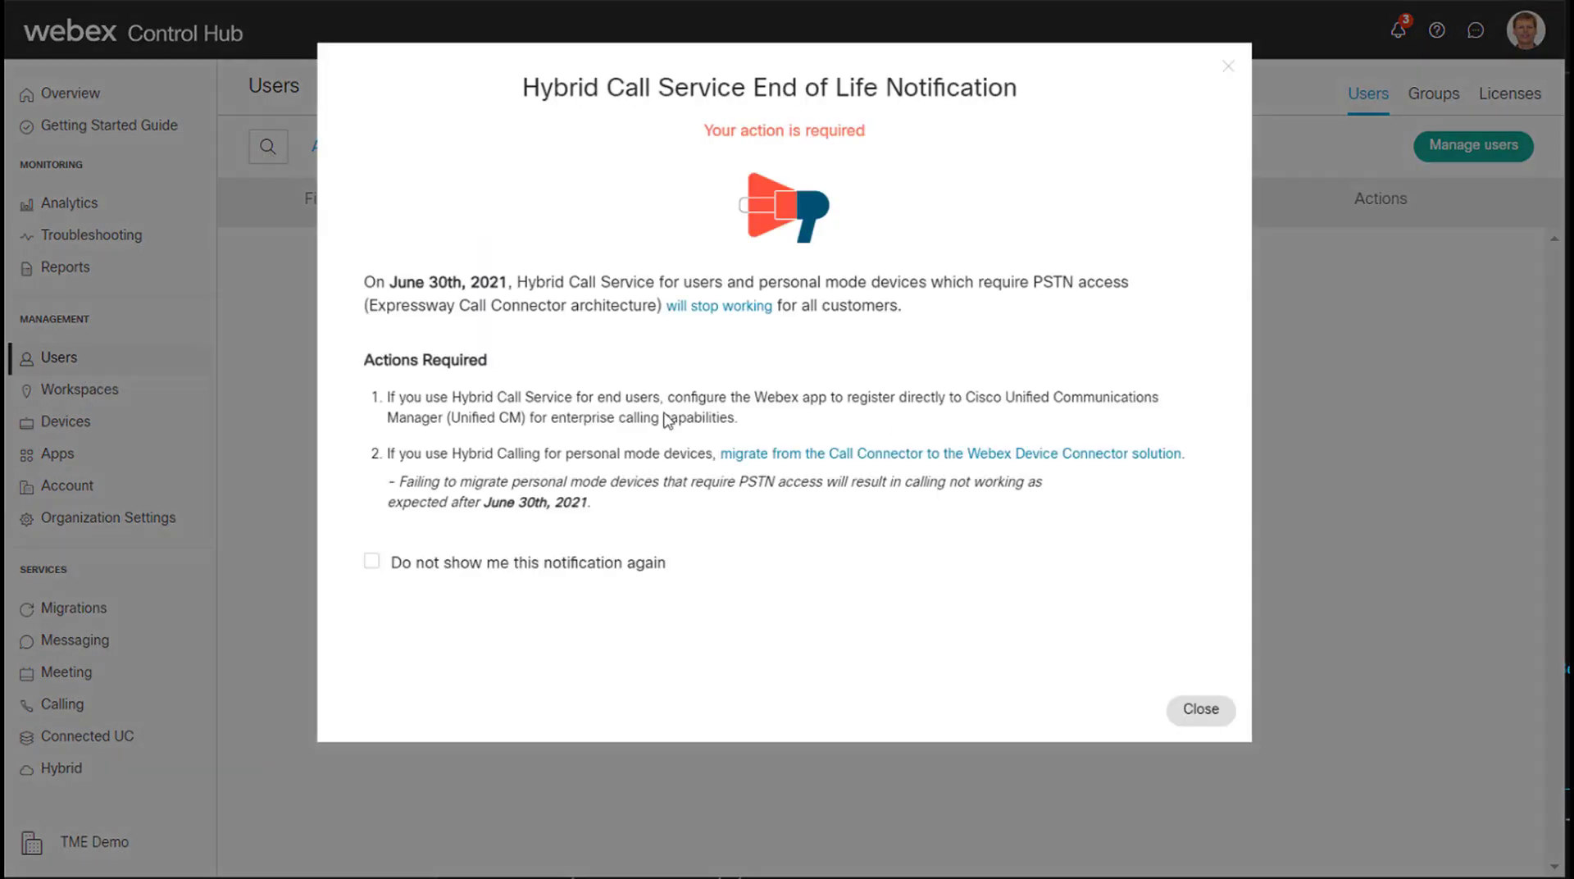
left_click(1201, 710)
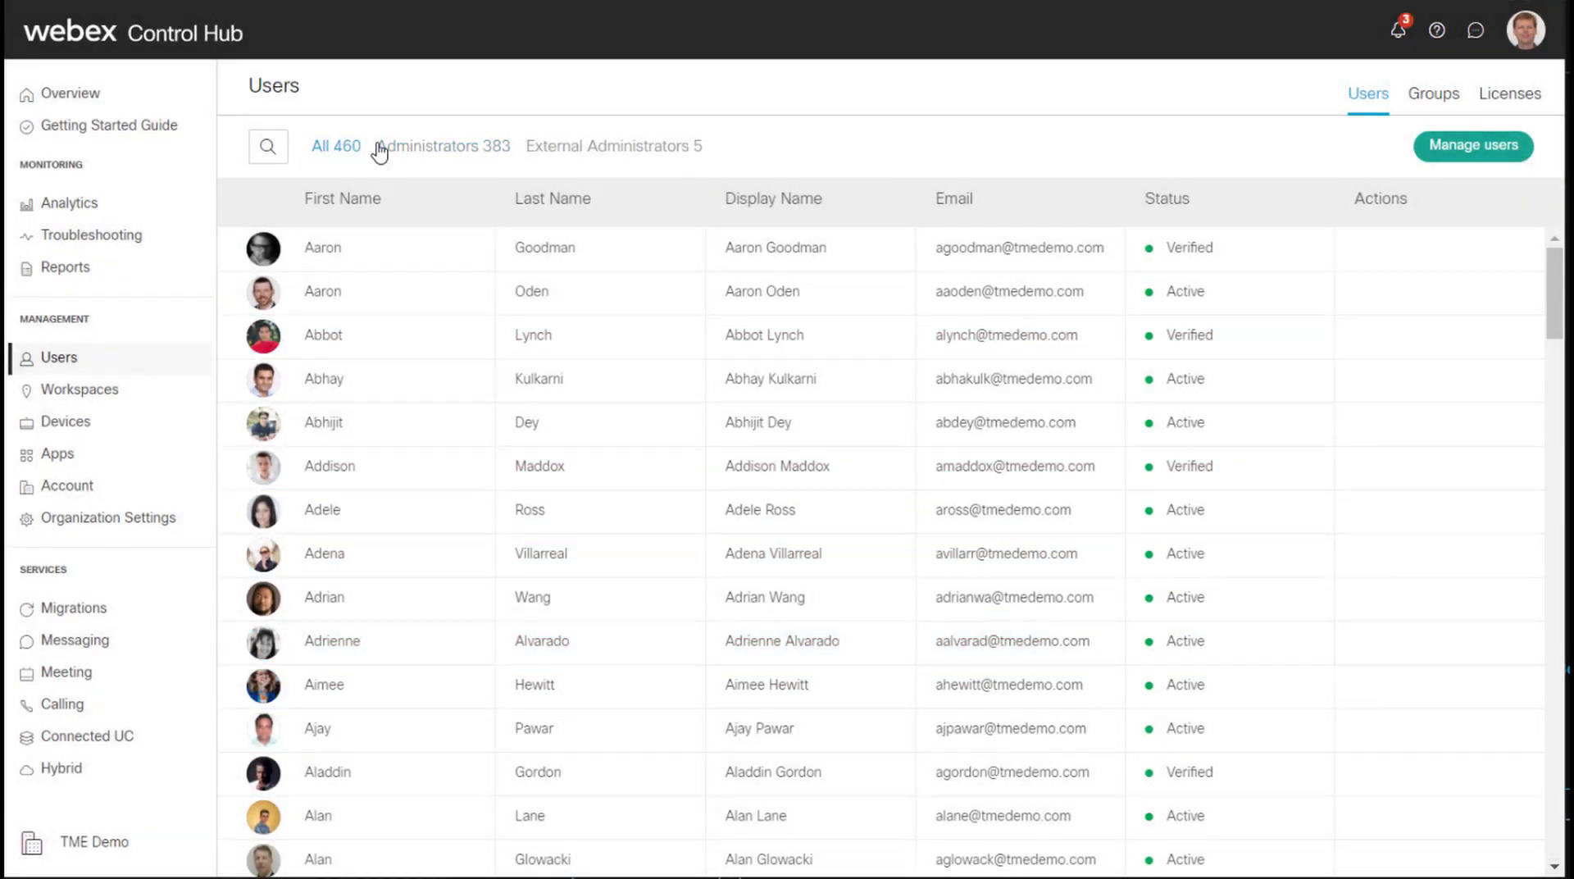
left_click(267, 147)
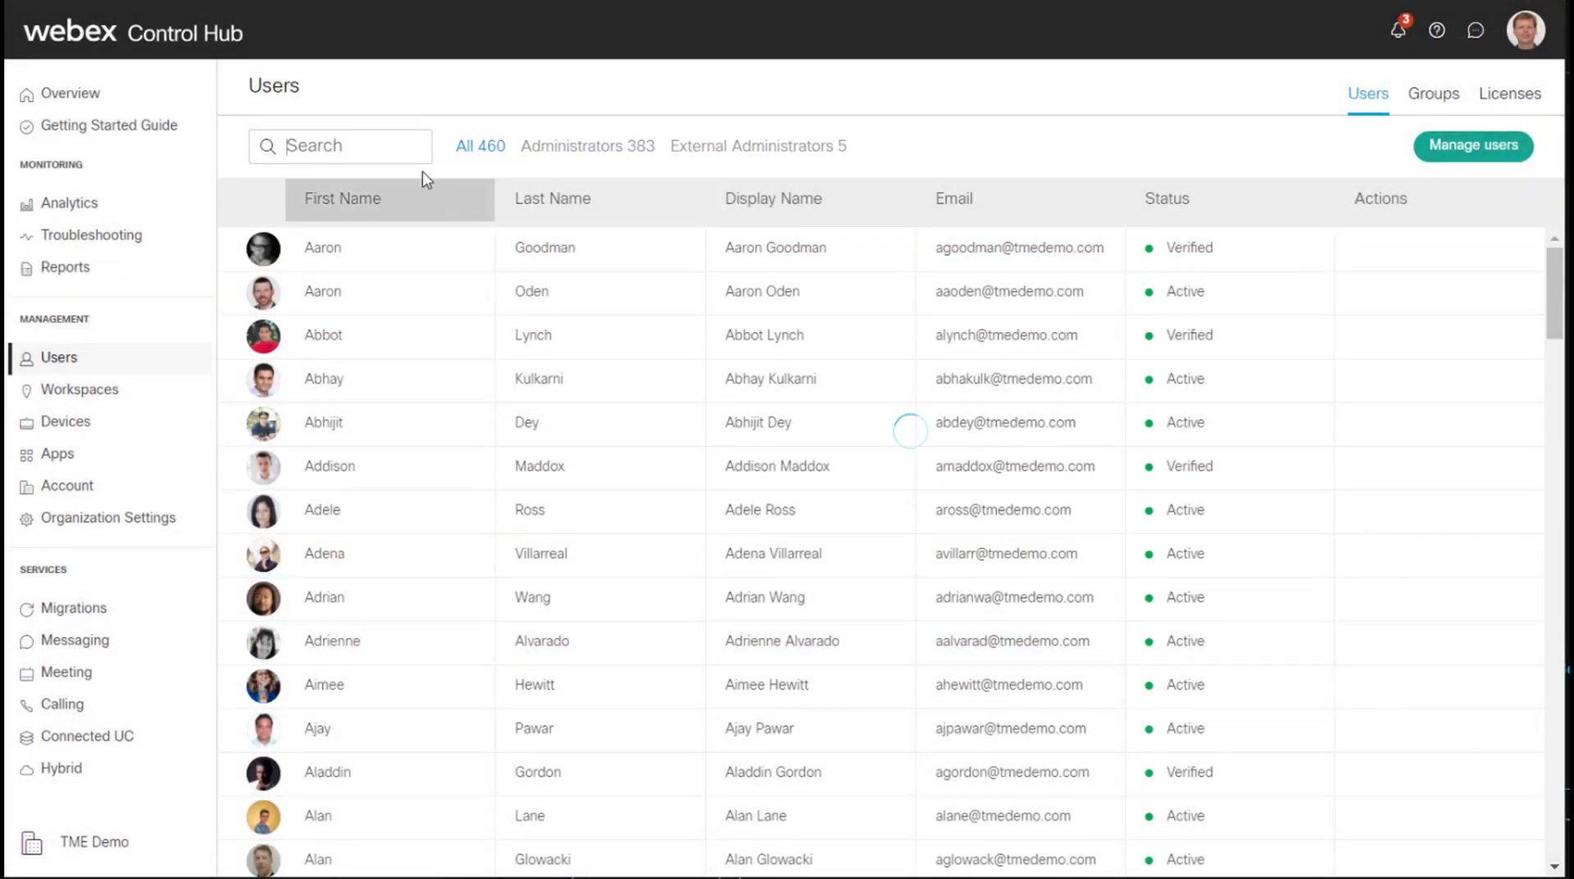
type("tuck")
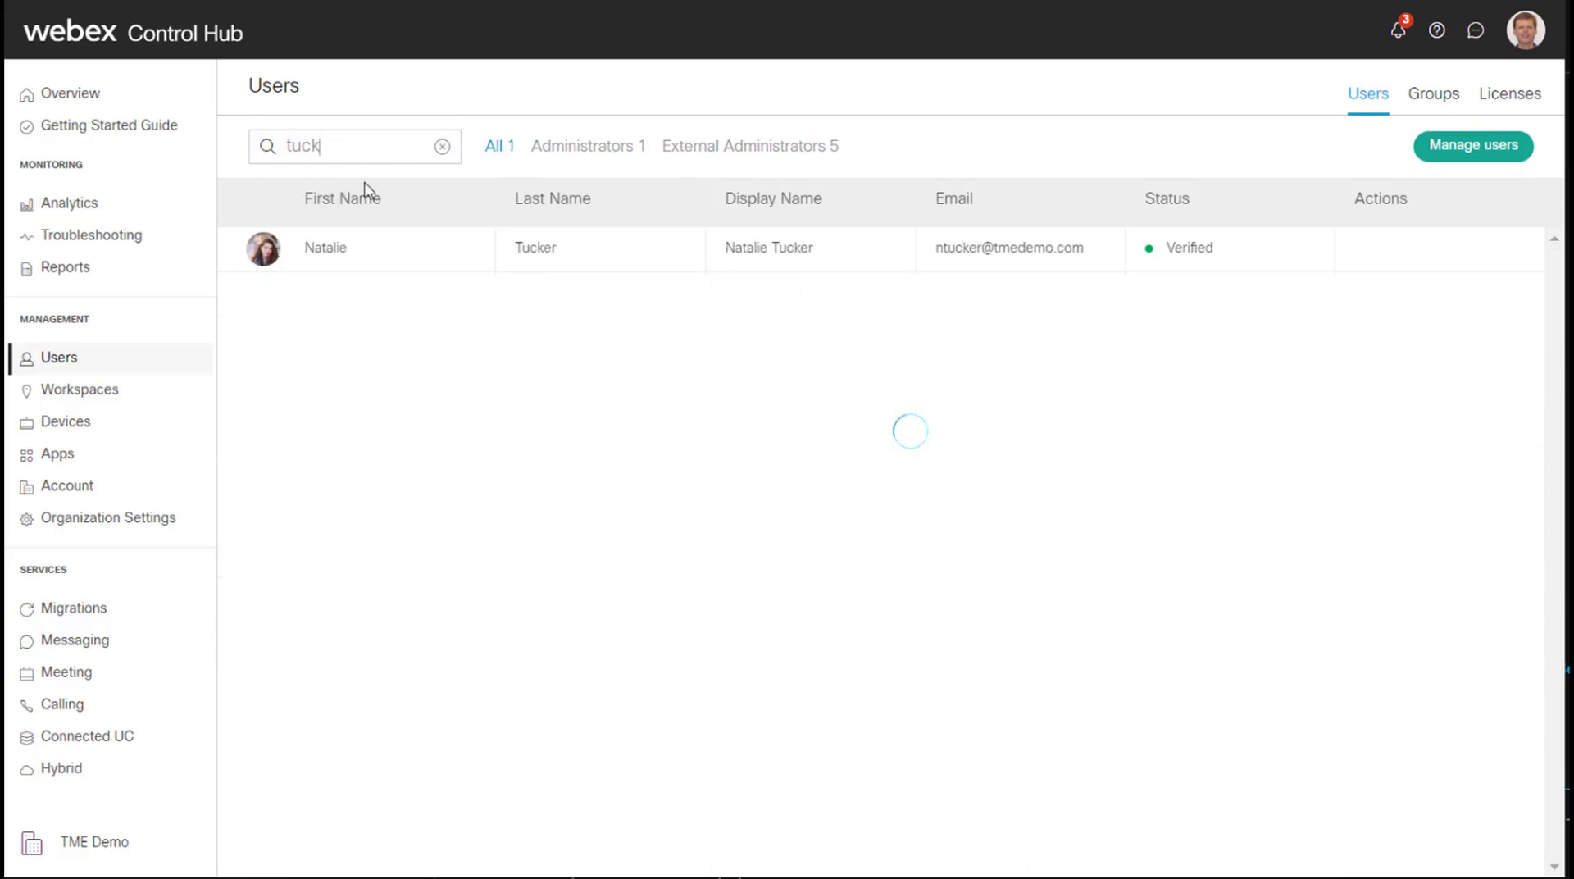
left_click(366, 248)
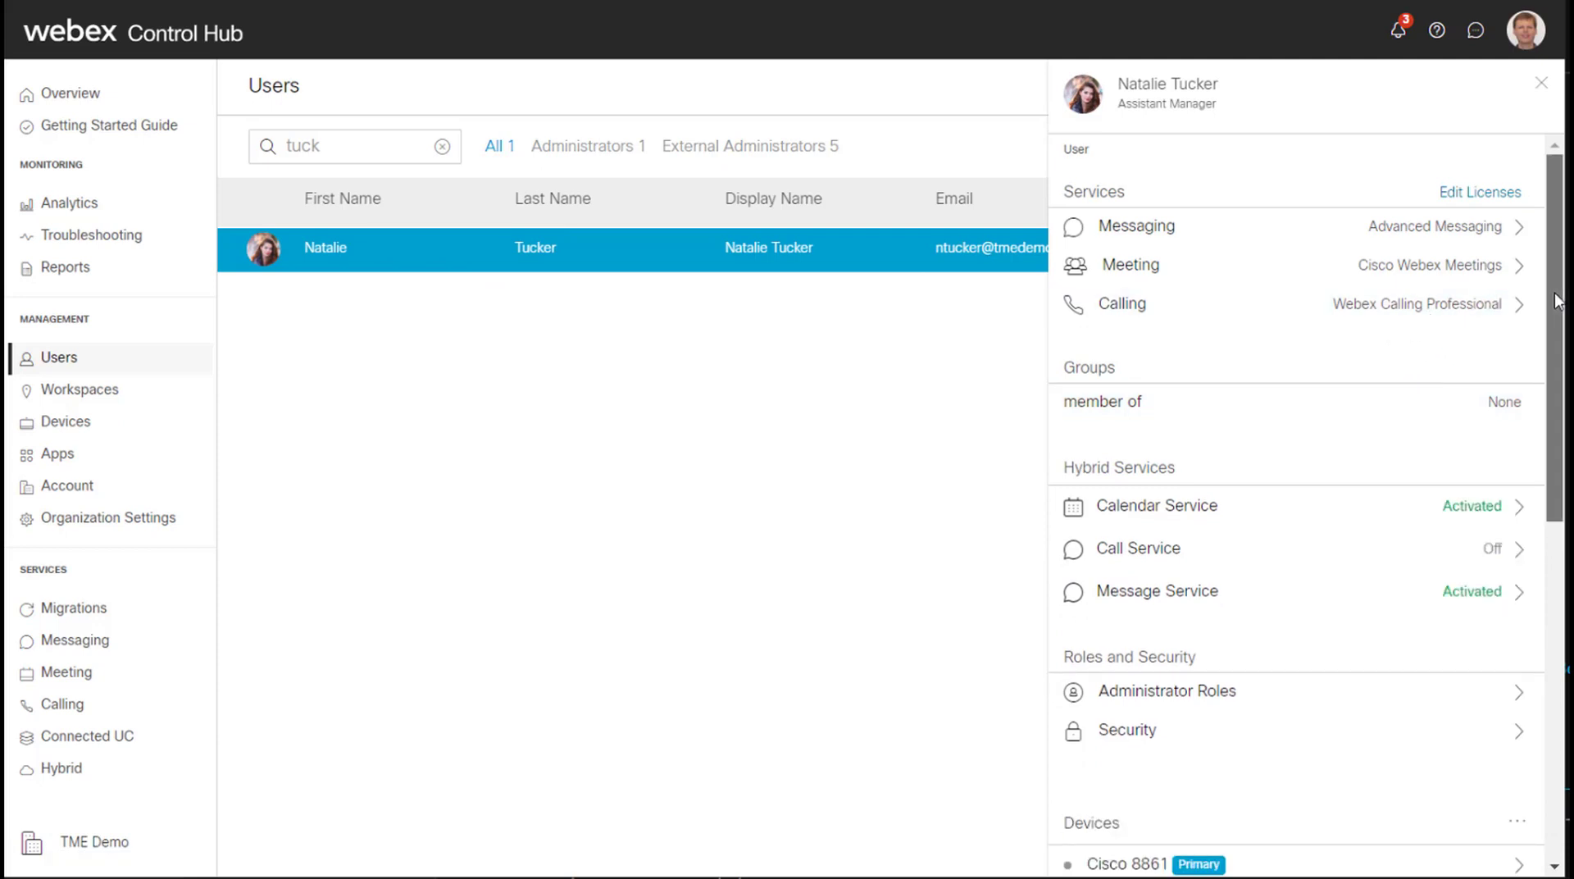
left_click_drag(1557, 301, 1479, 461)
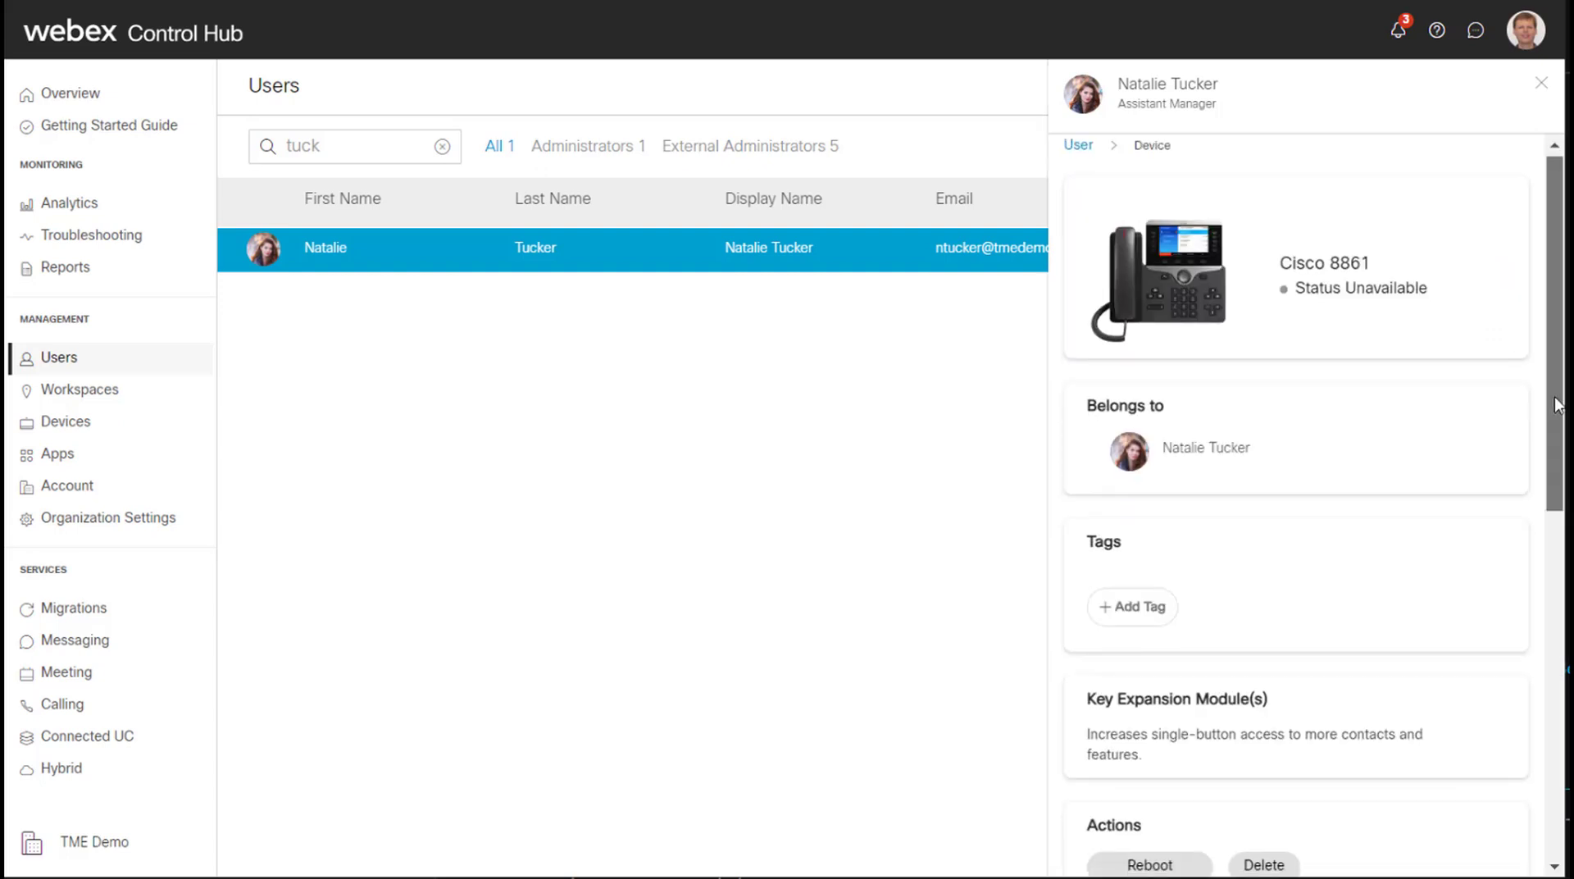
left_click_drag(1556, 401, 1550, 629)
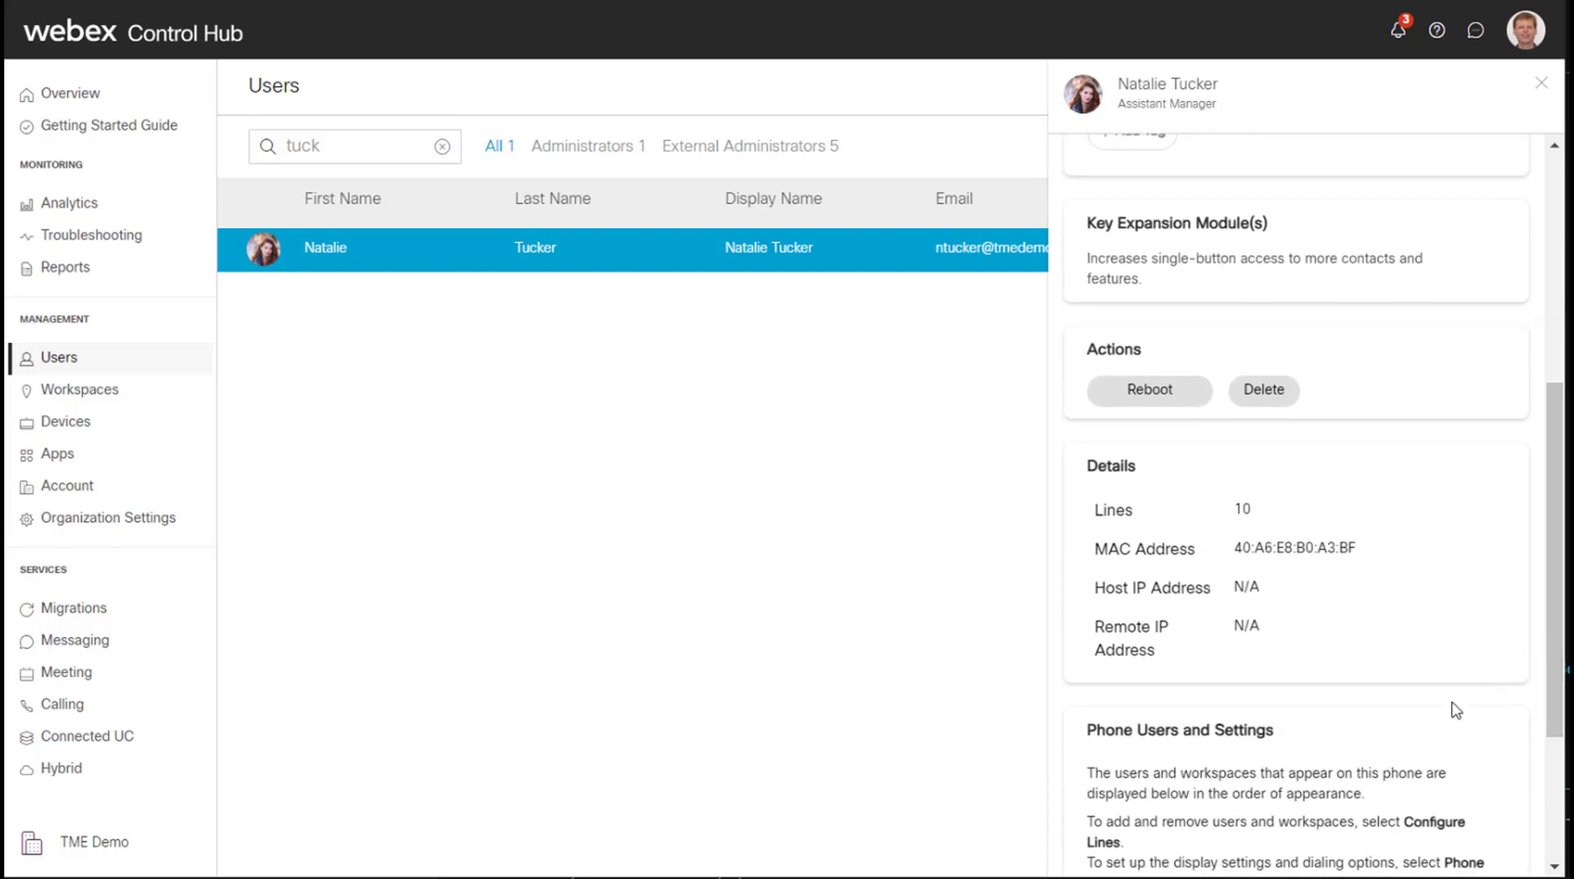